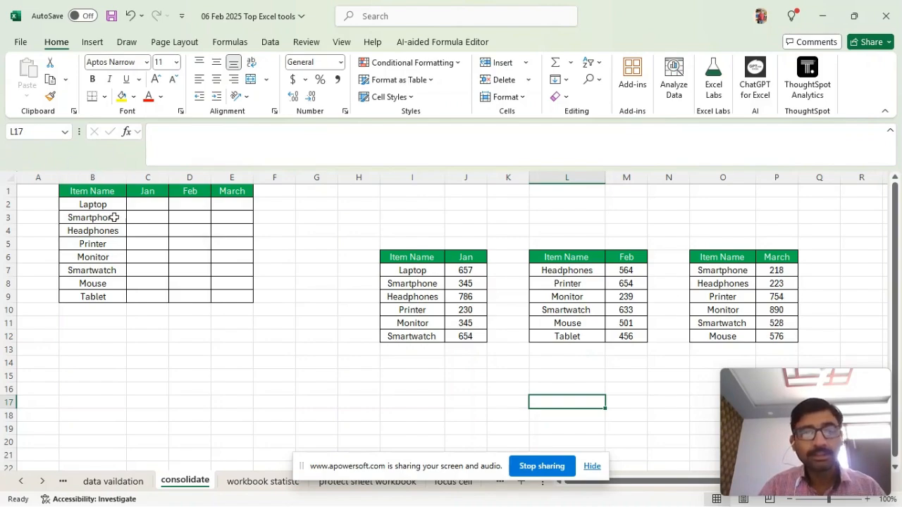
- Start a consolidation from cell B1 of the empty monthly summary table, using the Sum function
{"action": "left_click", "coordinate": [145, 205]}
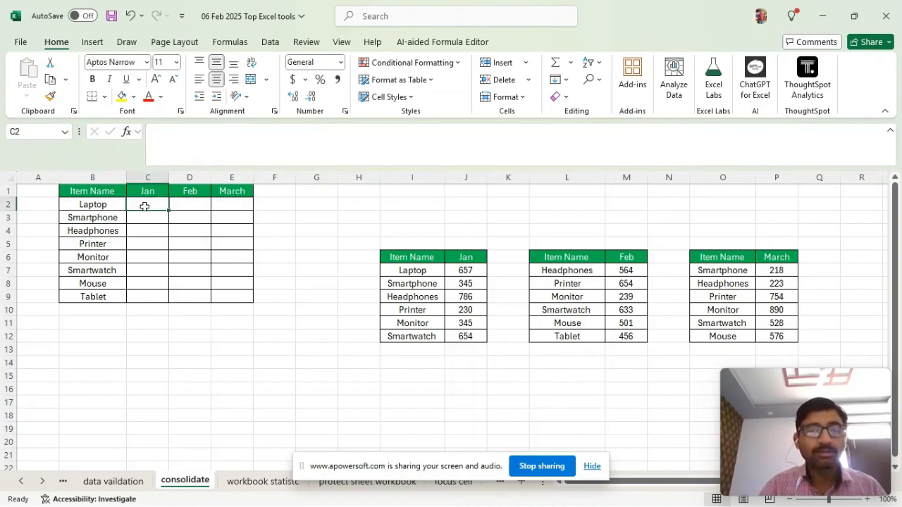
{"action": "left_click", "coordinate": [96, 191]}
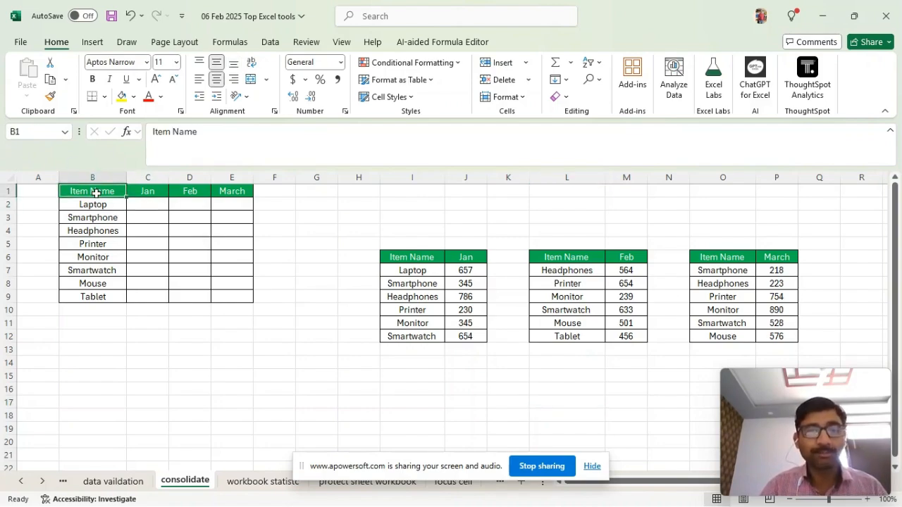
{"action": "left_click", "coordinate": [268, 44]}
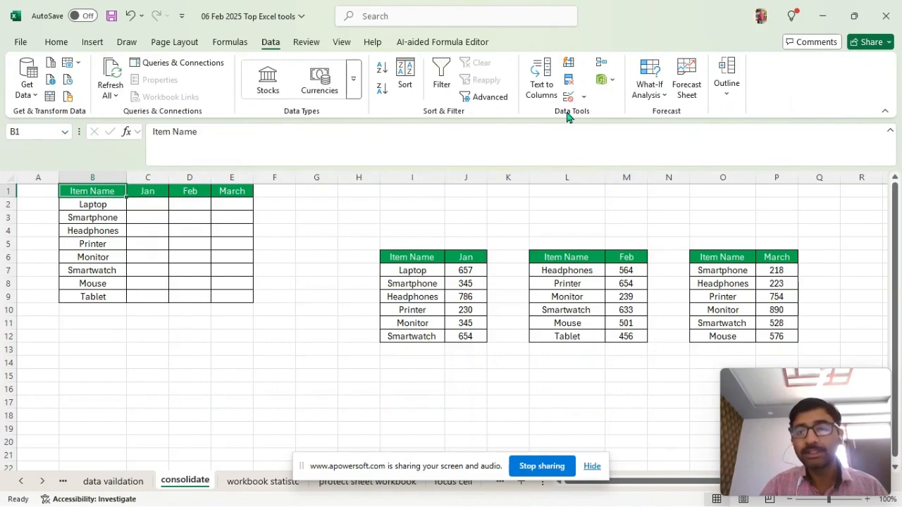
{"action": "left_click", "coordinate": [601, 64]}
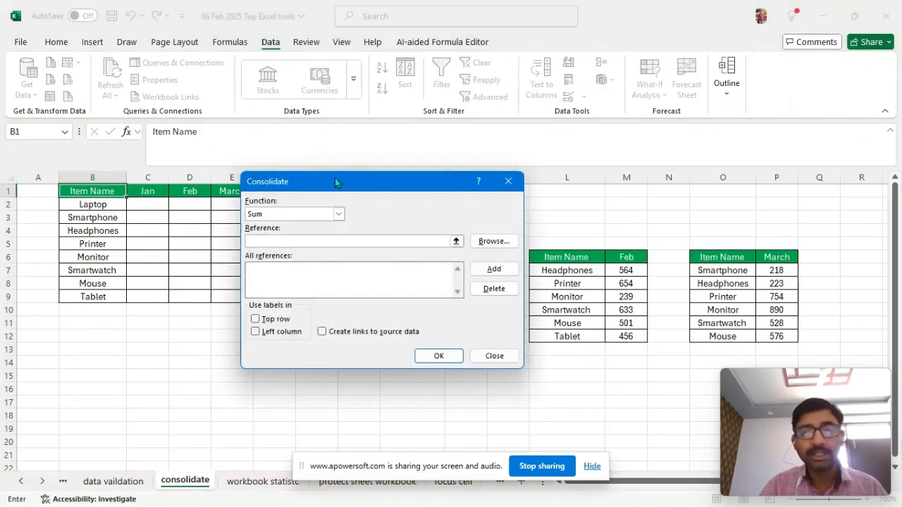
{"action": "left_click_drag", "start_coordinate": [342, 180], "coordinate": [284, 160]}
{"action": "left_click", "coordinate": [287, 200]}
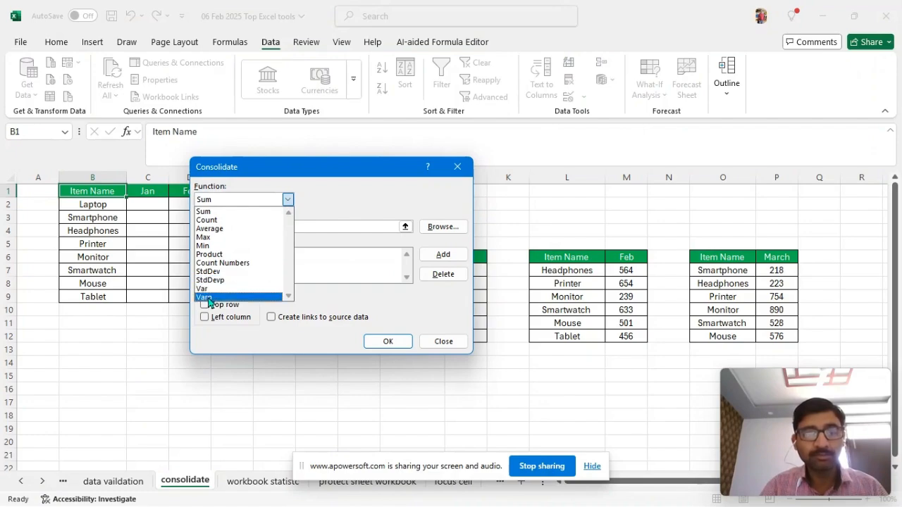
{"action": "left_click", "coordinate": [234, 211]}
- Add the Jan, Feb and March source tables, I6:J12, L6:M12 and O6:P12, as consolidation references
{"action": "left_click", "coordinate": [351, 226]}
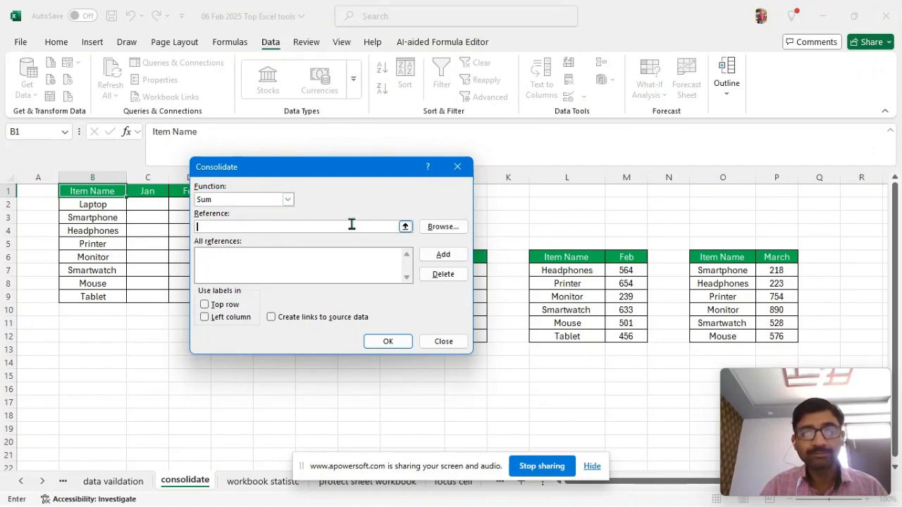
{"action": "left_click_drag", "start_coordinate": [339, 167], "coordinate": [216, 168]}
{"action": "left_click_drag", "start_coordinate": [408, 257], "coordinate": [470, 337]}
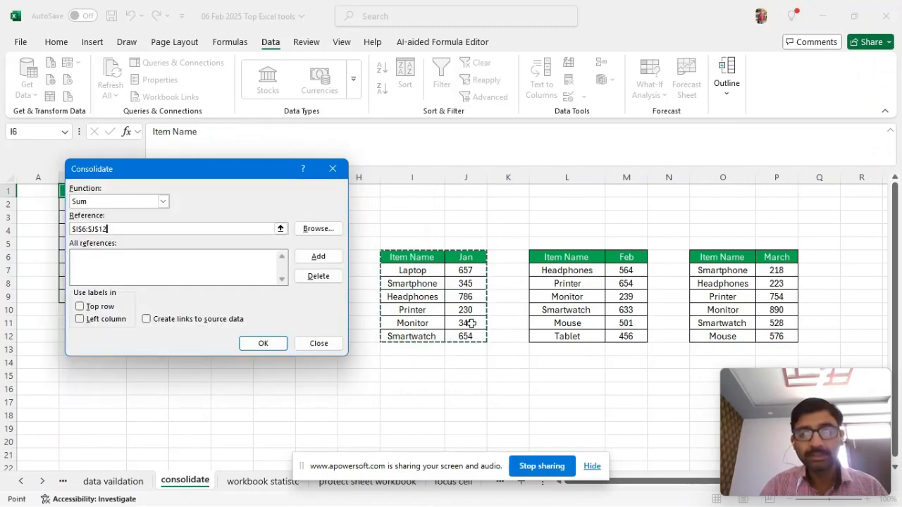
{"action": "left_click", "coordinate": [318, 258]}
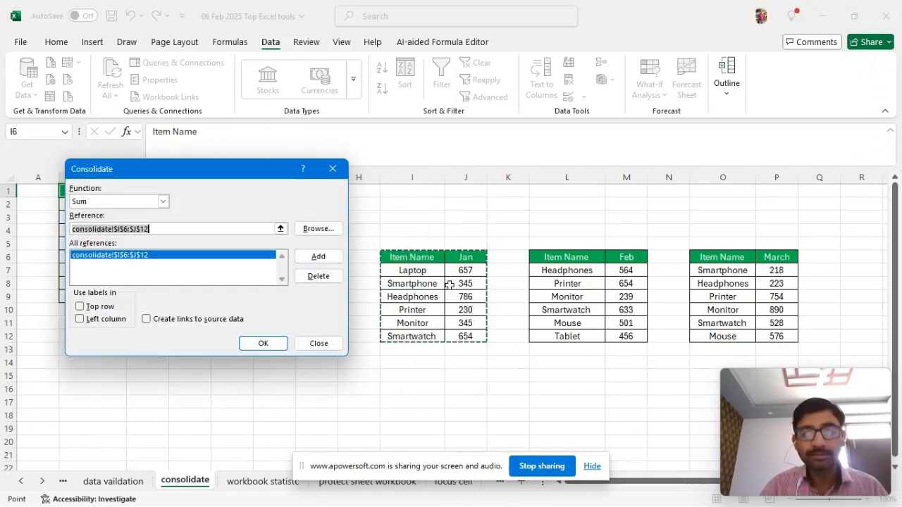
{"action": "left_click_drag", "start_coordinate": [558, 257], "coordinate": [626, 336]}
{"action": "left_click", "coordinate": [318, 256]}
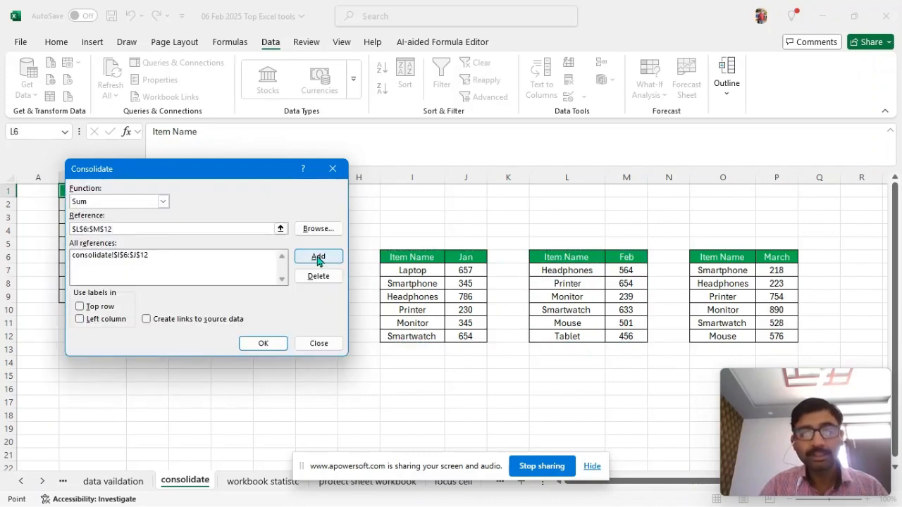
{"action": "left_click_drag", "start_coordinate": [715, 257], "coordinate": [780, 334]}
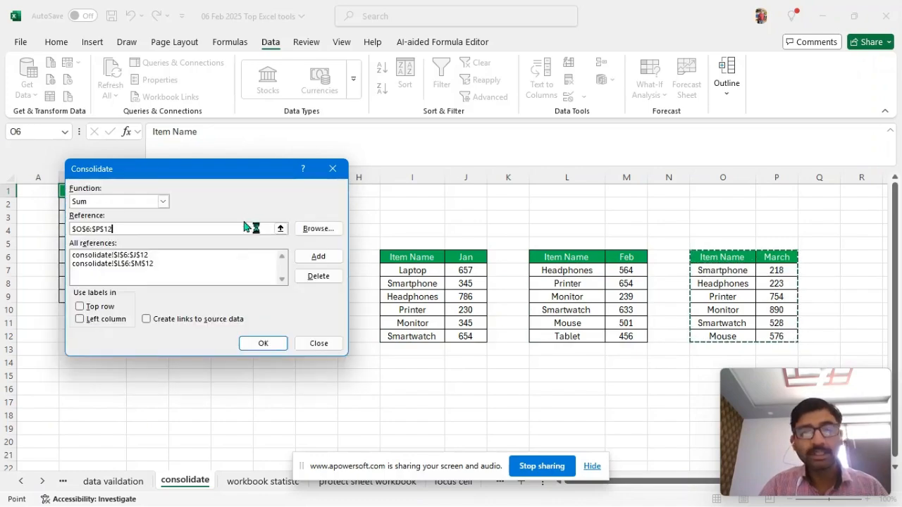
{"action": "left_click", "coordinate": [317, 257]}
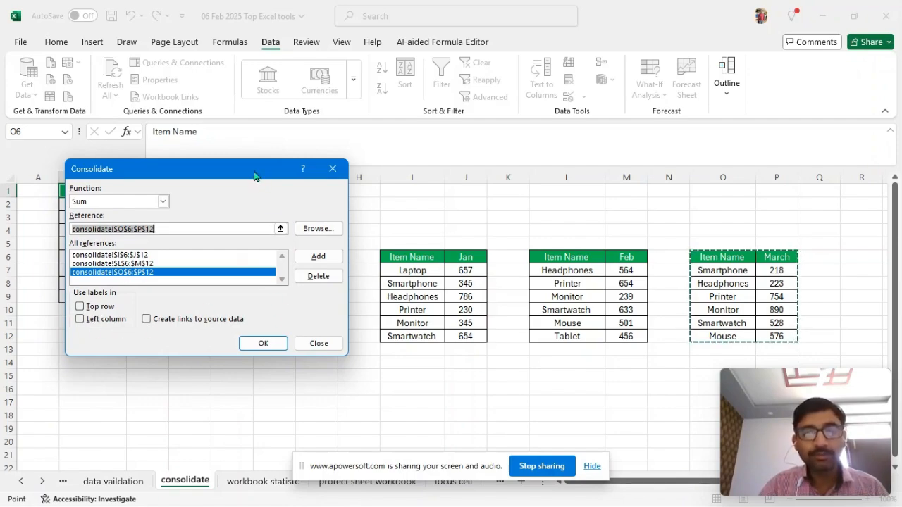
- Use labels from both the top row and left column, and apply the consolidation to the summary table
{"action": "left_click_drag", "start_coordinate": [257, 176], "coordinate": [258, 285]}
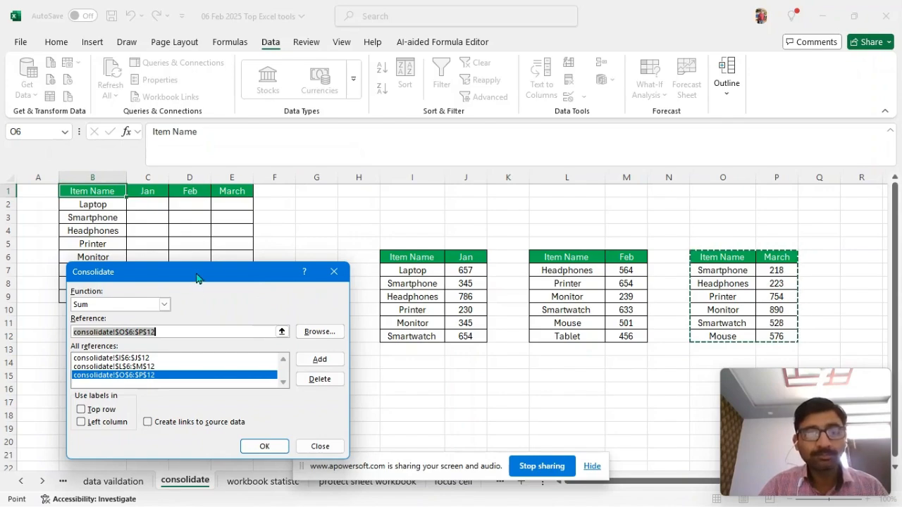
{"action": "left_click_drag", "start_coordinate": [197, 276], "coordinate": [261, 206]}
{"action": "left_click", "coordinate": [145, 339]}
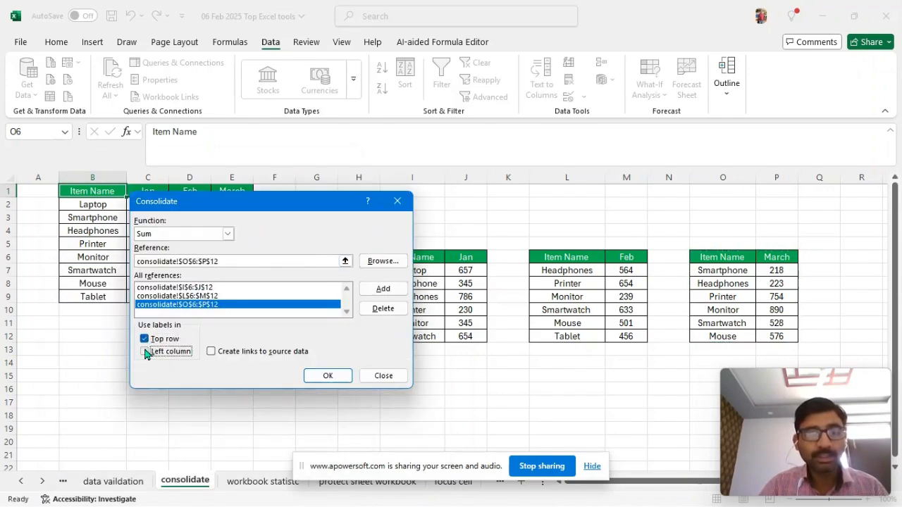
{"action": "left_click", "coordinate": [145, 351]}
{"action": "left_click", "coordinate": [315, 379]}
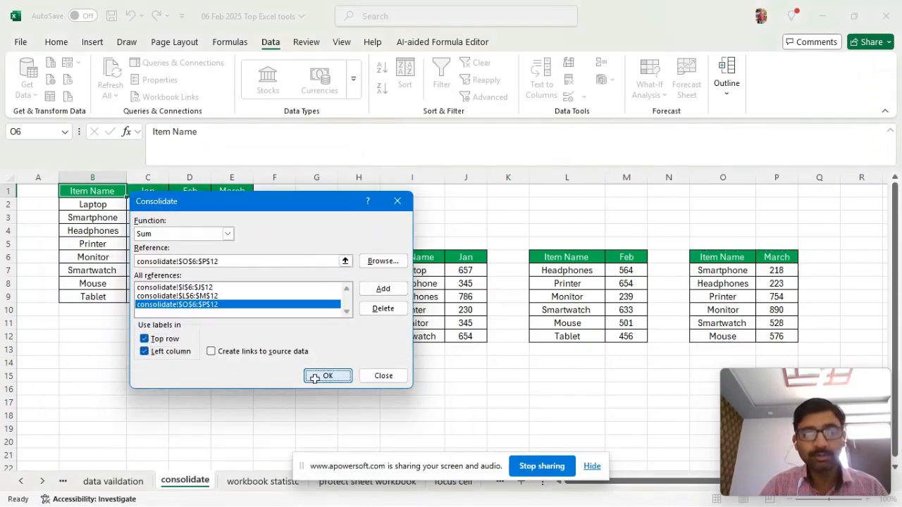
{"action": "left_click", "coordinate": [145, 253]}
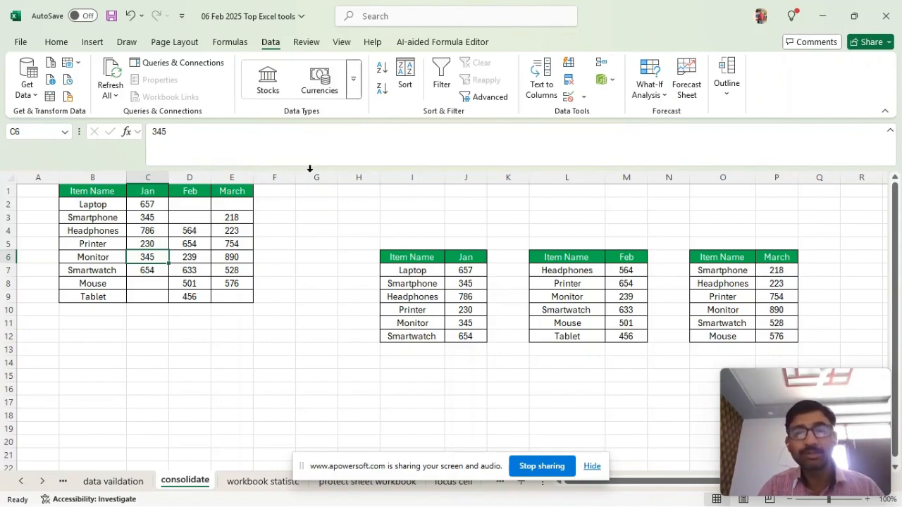
- Hide the screen-sharing notice covering the sheet names and switch to the pivotby sheet
{"action": "left_click", "coordinate": [43, 482]}
{"action": "left_click", "coordinate": [43, 482]}
{"action": "left_click", "coordinate": [43, 482]}
{"action": "left_click", "coordinate": [43, 482]}
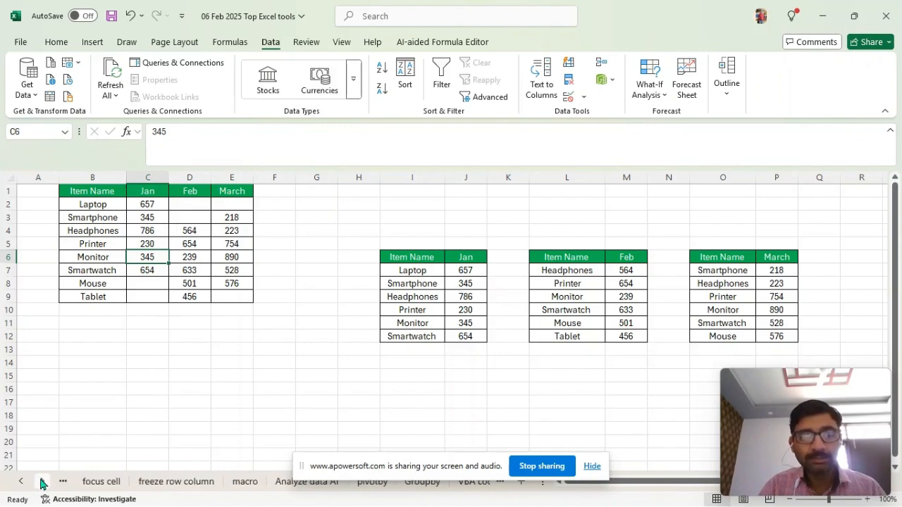
{"action": "left_click", "coordinate": [43, 482]}
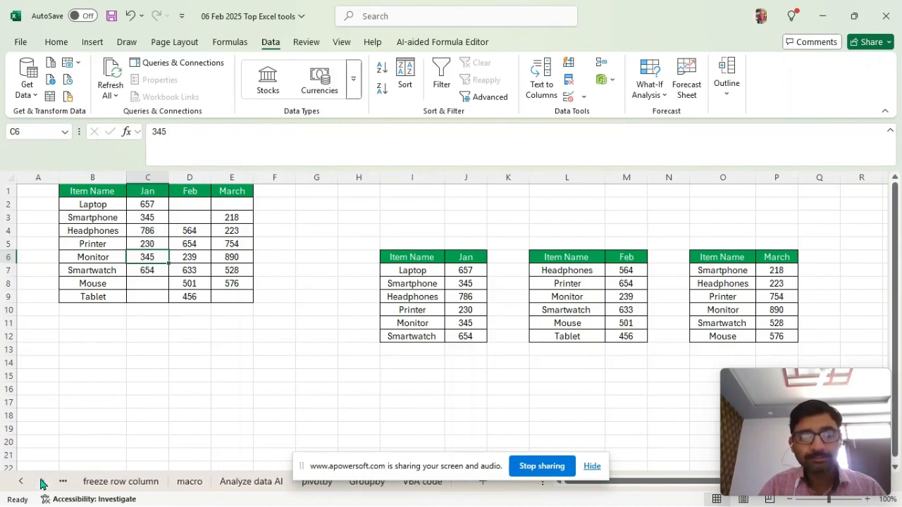
{"action": "left_click", "coordinate": [318, 490]}
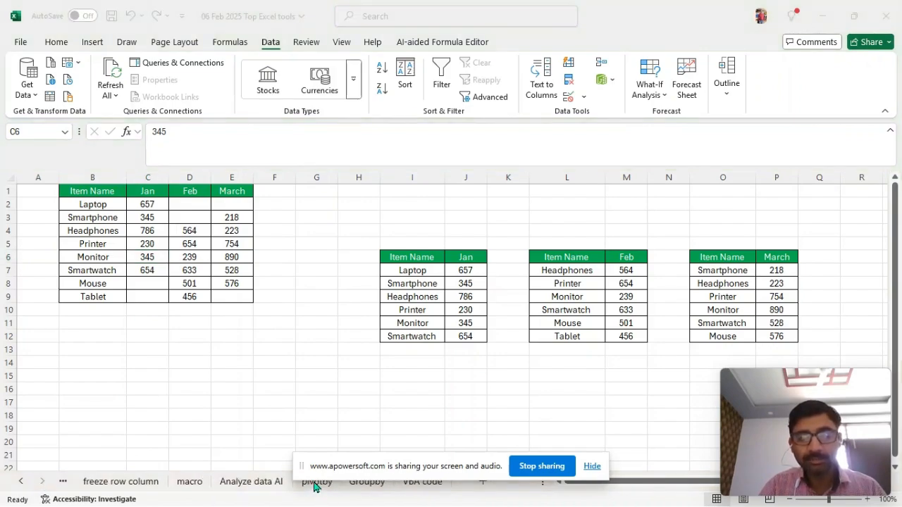
{"action": "left_click", "coordinate": [592, 467]}
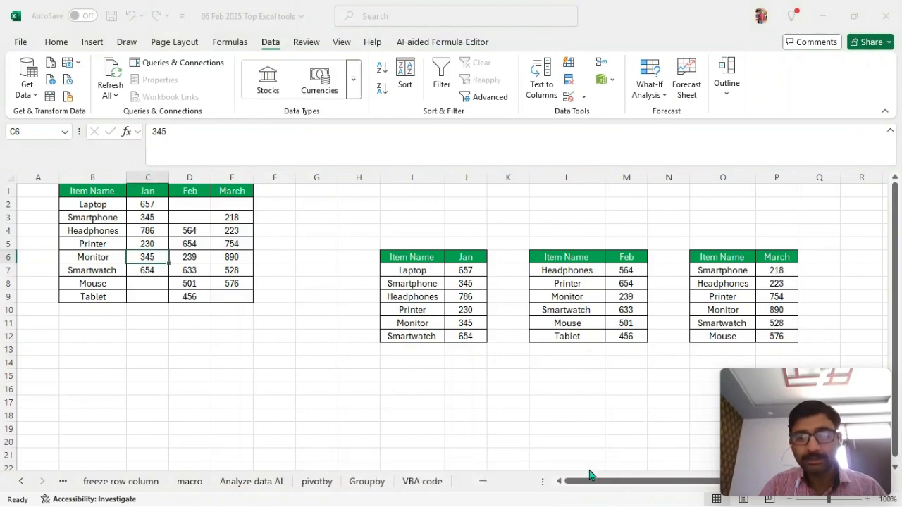
{"action": "left_click", "coordinate": [311, 485]}
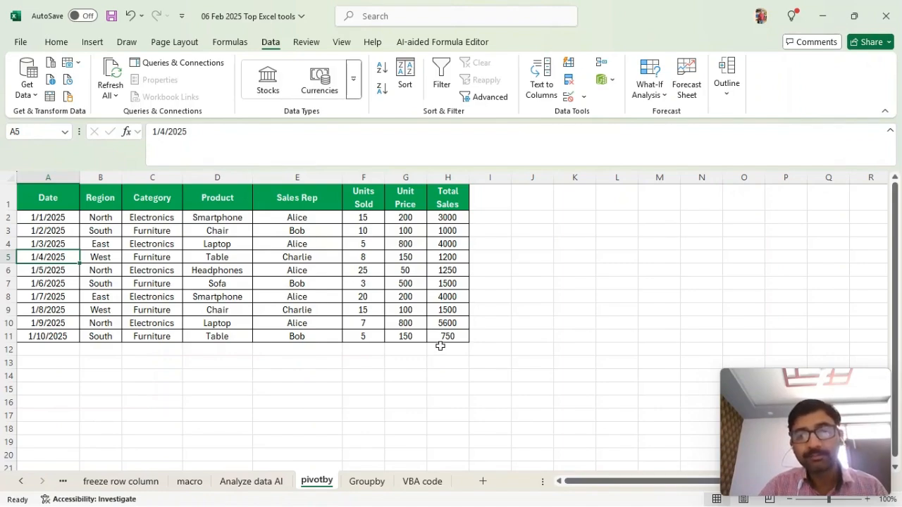
- Begin a GROUPBY formula in cell J2 with the Sales Rep range E2:E11 as the row fields
{"action": "left_click", "coordinate": [523, 217]}
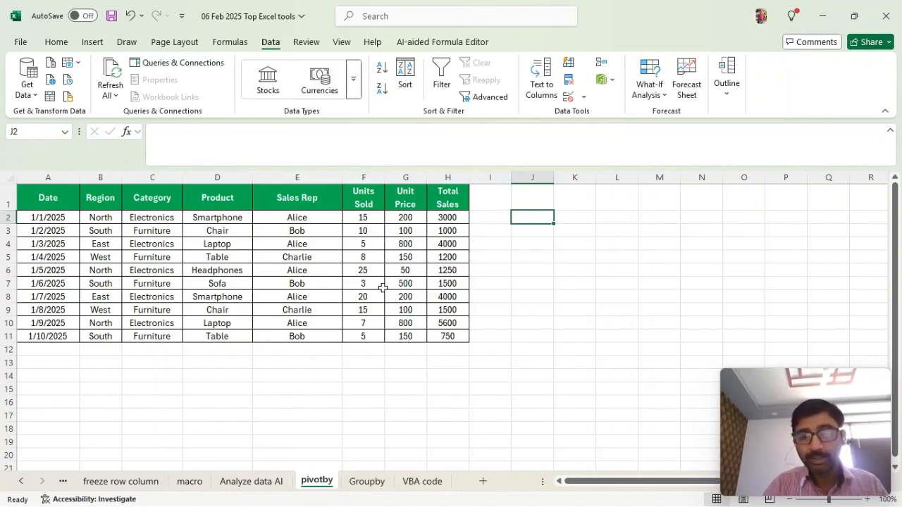
{"action": "type", "text": "="}
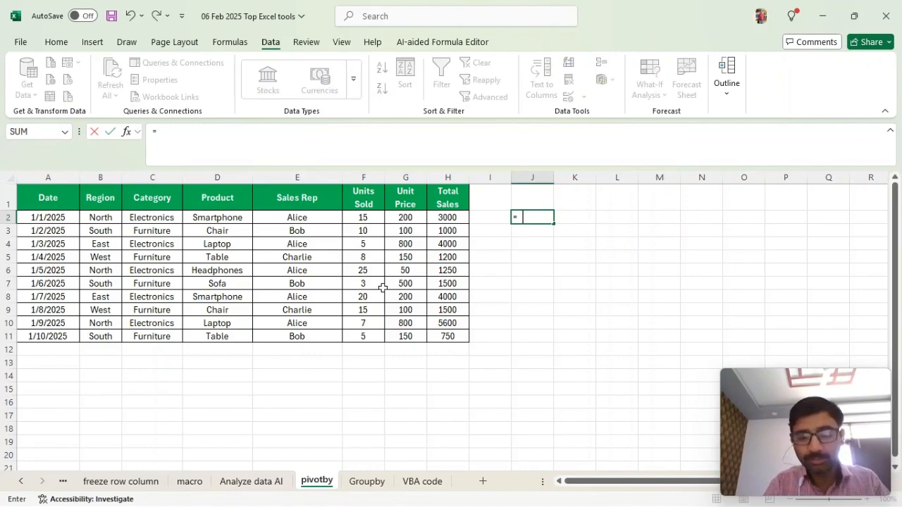
{"action": "type", "text": "group"}
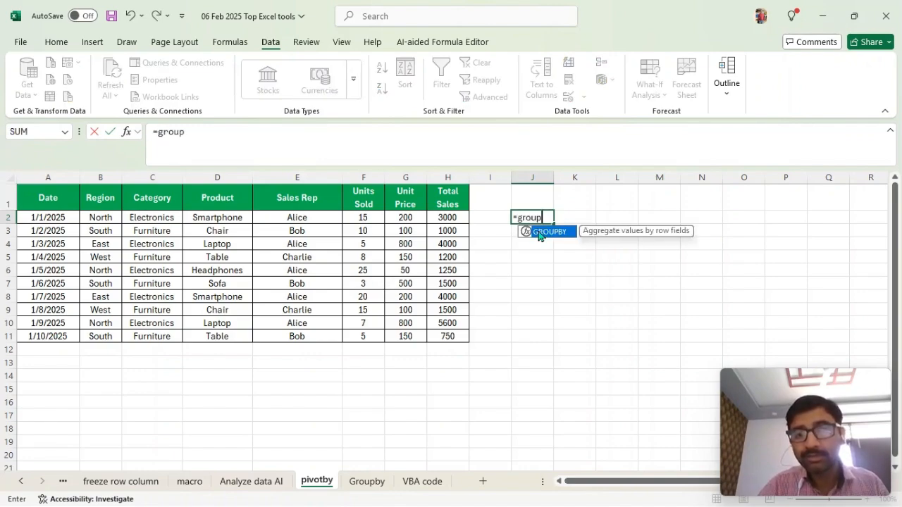
{"action": "double_click", "coordinate": [540, 233]}
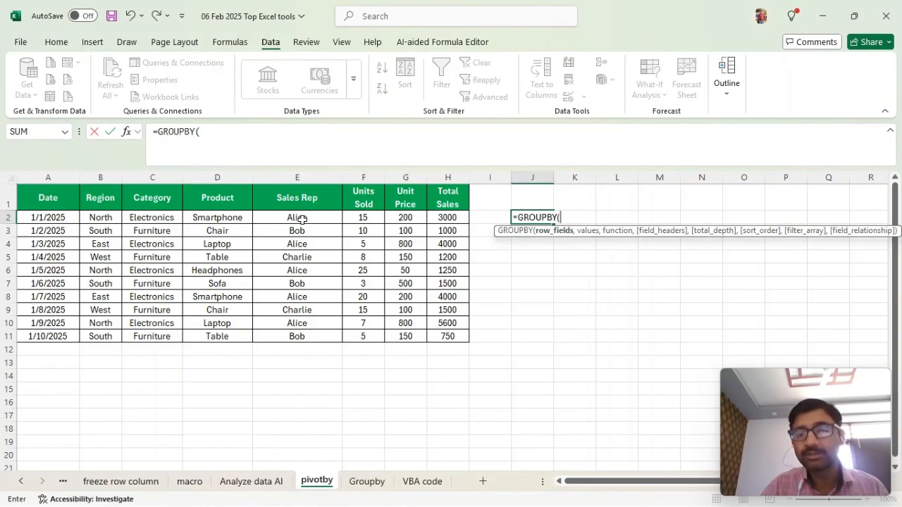
{"action": "left_click_drag", "start_coordinate": [302, 218], "coordinate": [327, 321]}
{"action": "type", "text": ","}
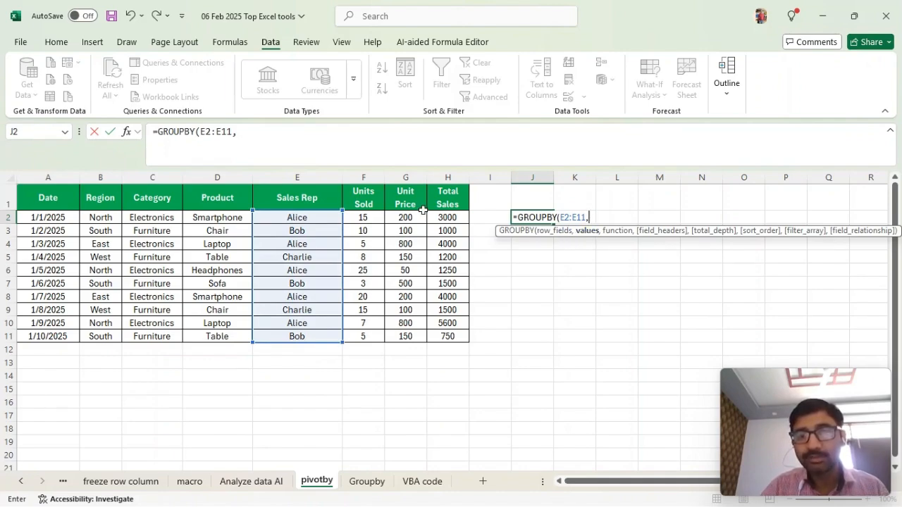
- Complete the GROUPBY formula with Total Sales H2:H11 as values, SUM as function and field headers set to 3 - Yes and show
{"action": "left_click_drag", "start_coordinate": [442, 217], "coordinate": [444, 340]}
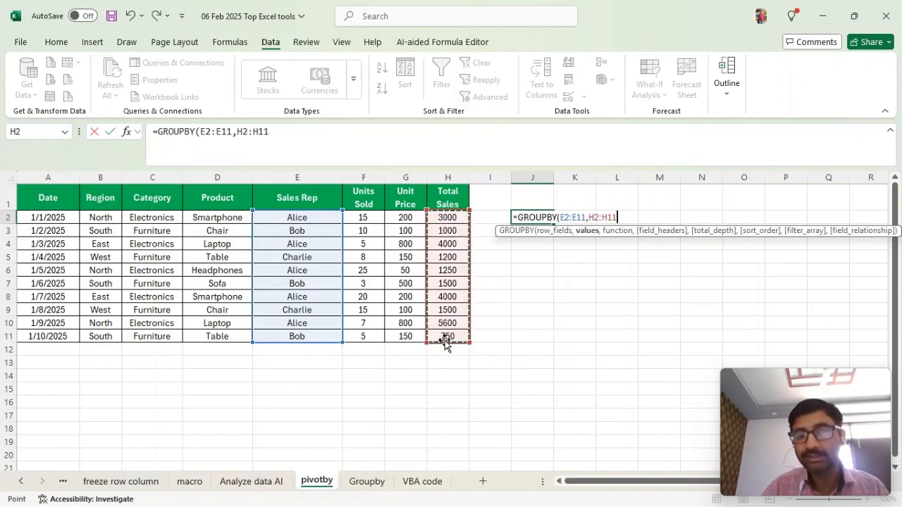
{"action": "type", "text": ","}
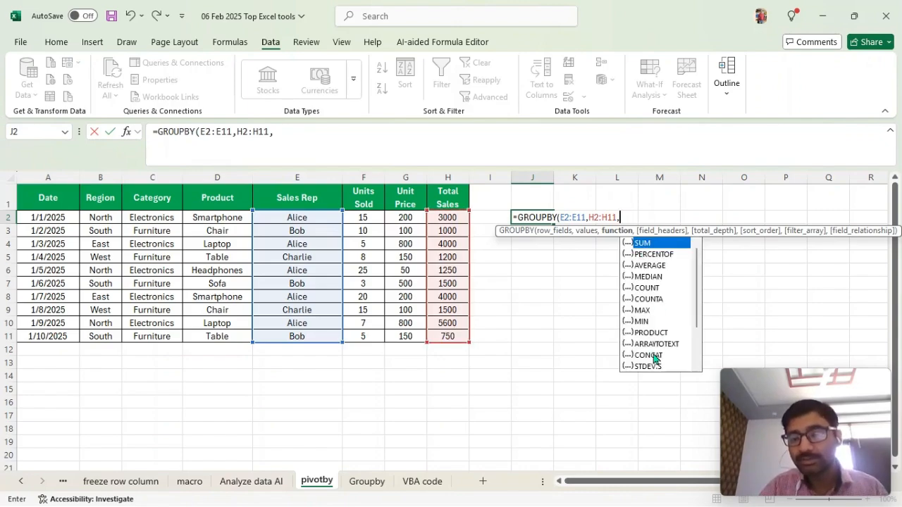
{"action": "double_click", "coordinate": [649, 244]}
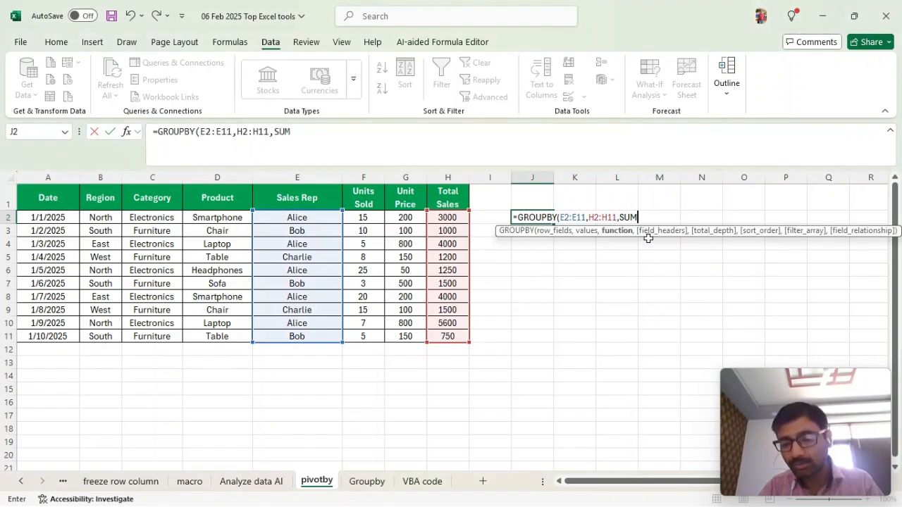
{"action": "type", "text": ","}
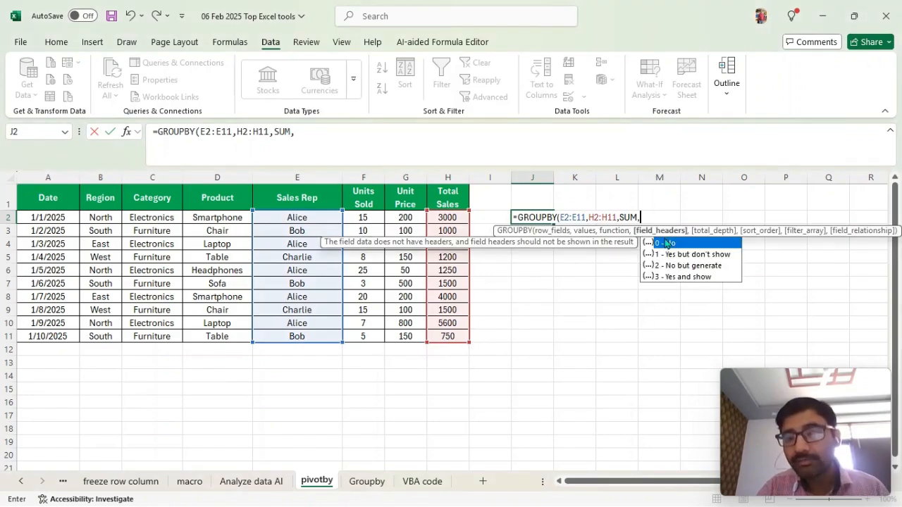
{"action": "left_click", "coordinate": [673, 278]}
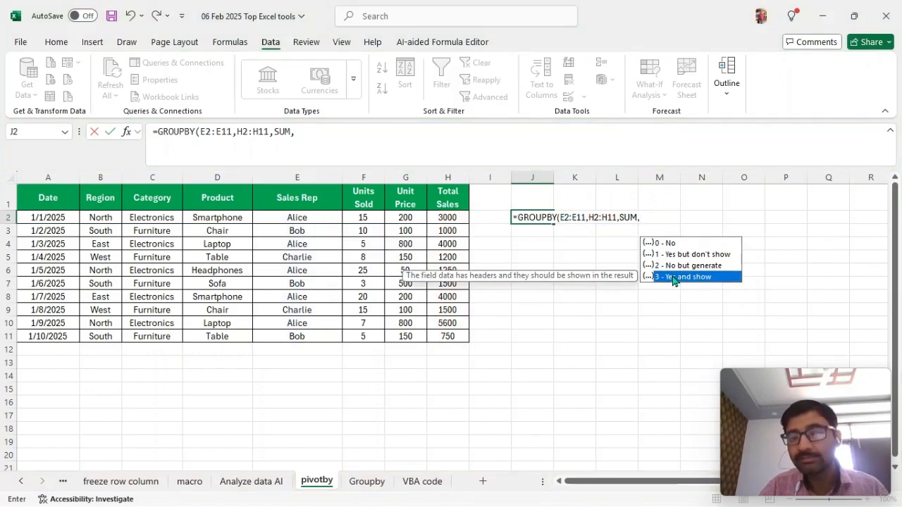
{"action": "double_click", "coordinate": [673, 277]}
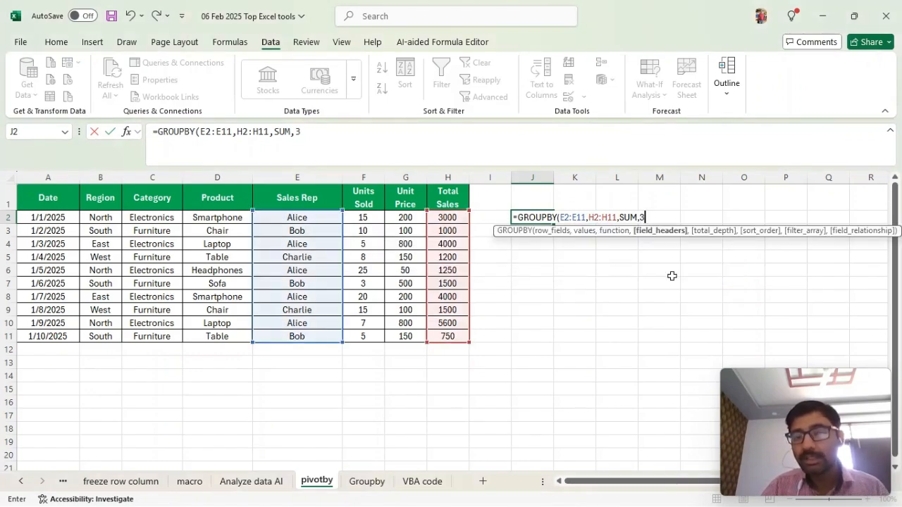
{"action": "type", "text": ")"}
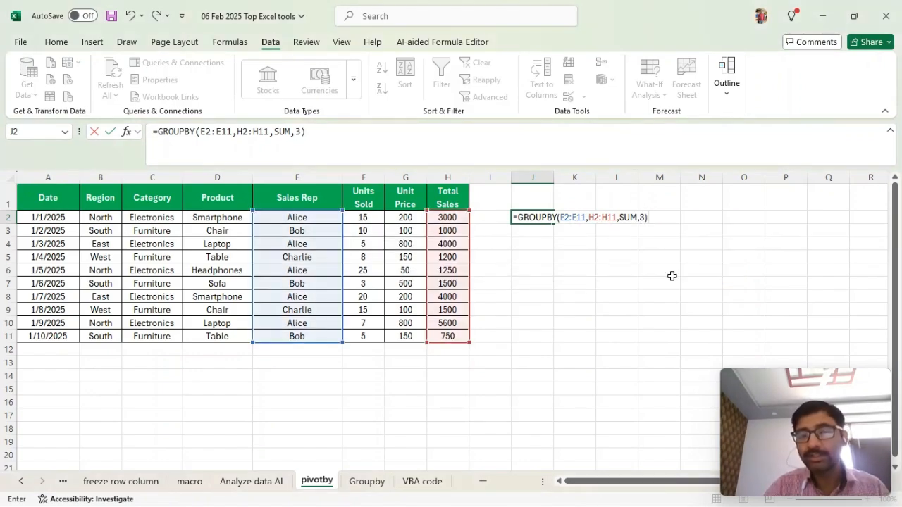
{"action": "key", "text": "Return"}
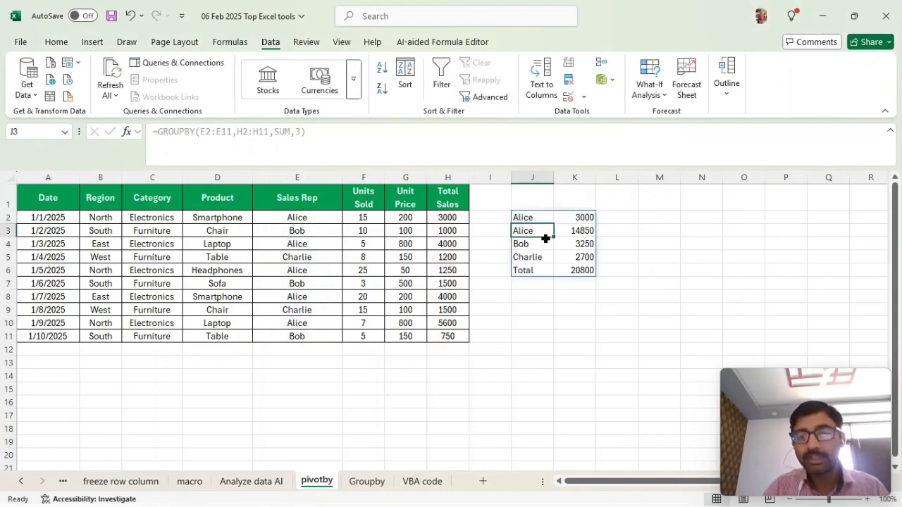
{"action": "left_click", "coordinate": [533, 217]}
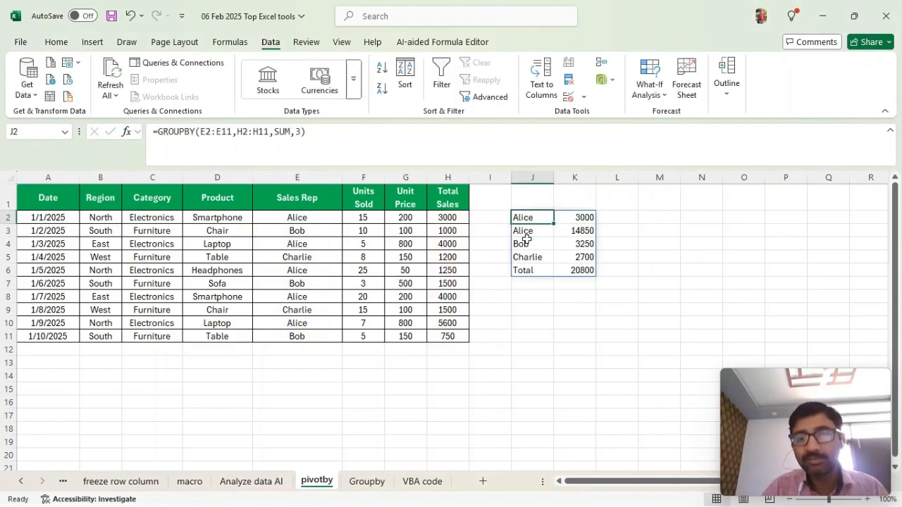
{"action": "left_click", "coordinate": [582, 217]}
{"action": "left_click", "coordinate": [521, 230]}
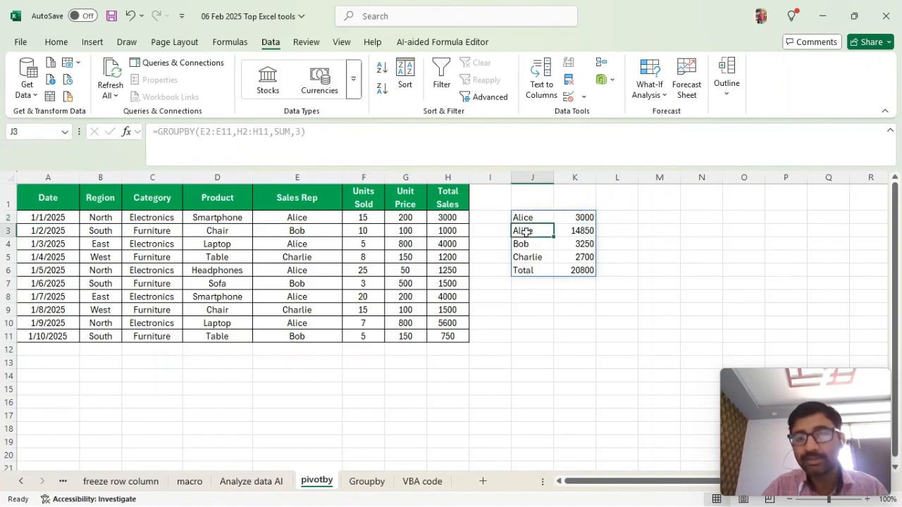
- Begin a PIVOTBY formula in cell J8 with Sales Rep E2:E11 as row fields and Region B2:B11 as column fields
{"action": "left_click", "coordinate": [522, 271]}
{"action": "left_click", "coordinate": [578, 271]}
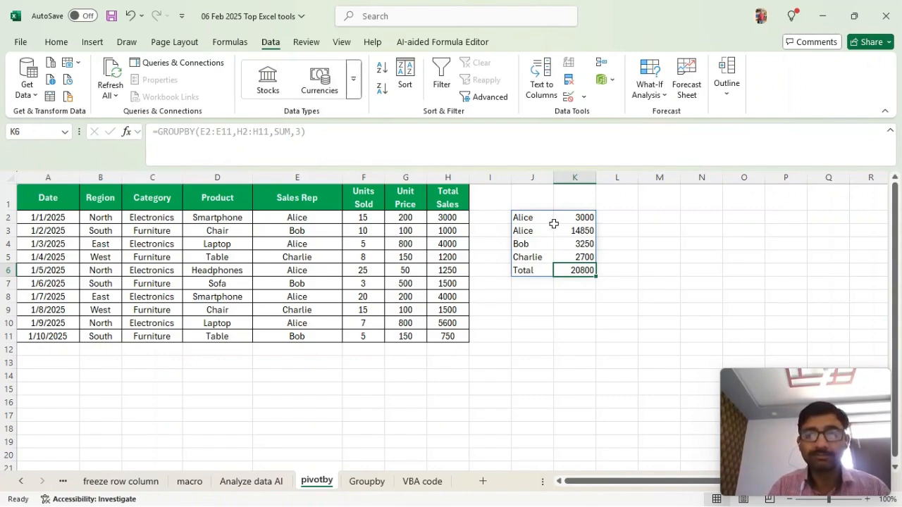
{"action": "left_click", "coordinate": [520, 298]}
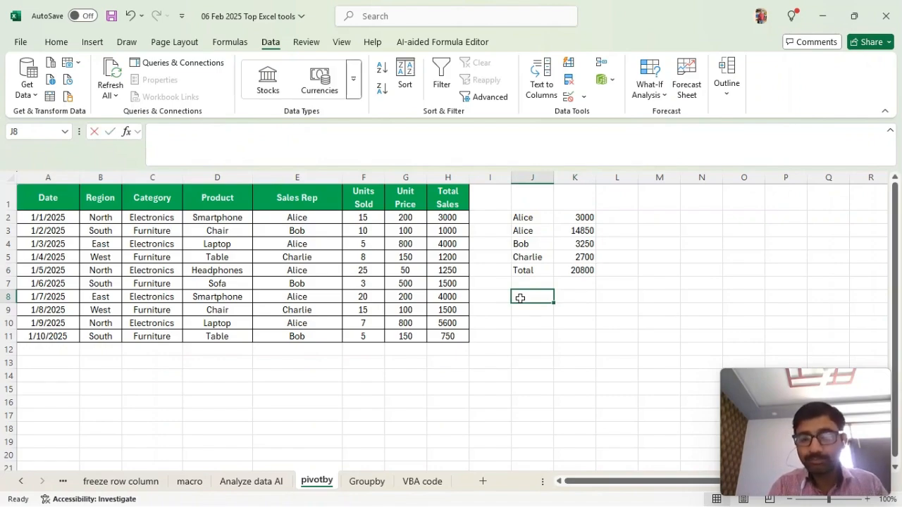
{"action": "type", "text": "=pivot"}
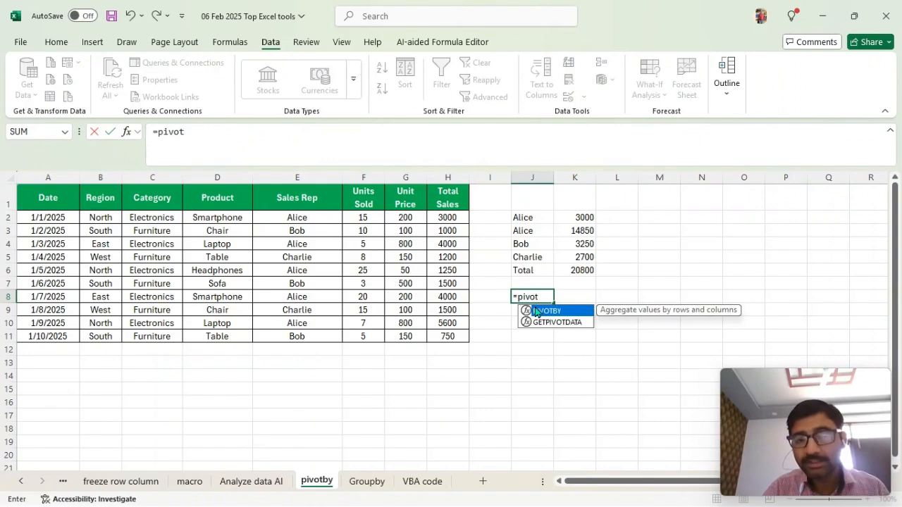
{"action": "double_click", "coordinate": [536, 311]}
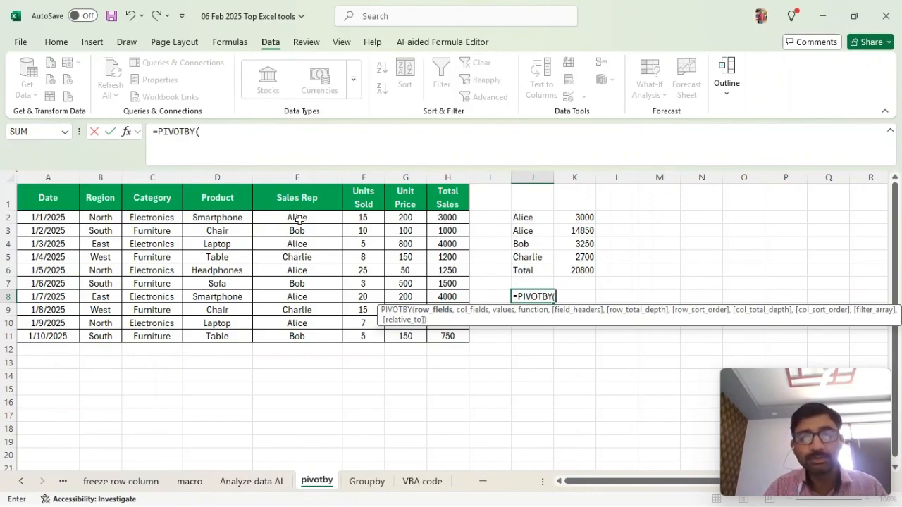
{"action": "left_click_drag", "start_coordinate": [296, 217], "coordinate": [284, 341]}
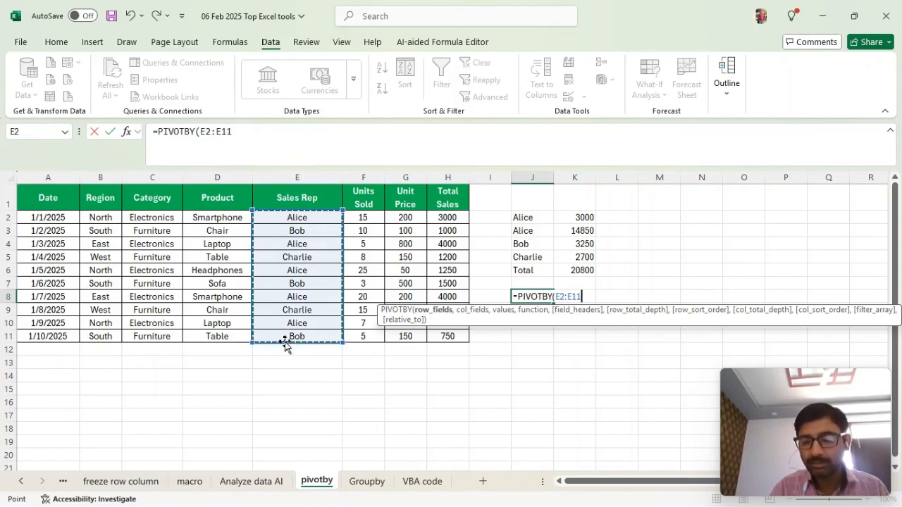
{"action": "type", "text": ","}
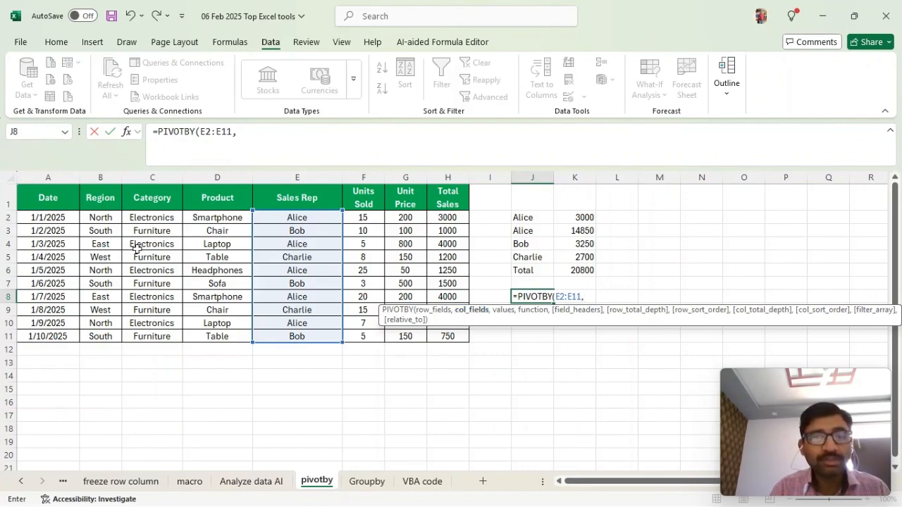
{"action": "left_click", "coordinate": [103, 218]}
{"action": "left_click_drag", "start_coordinate": [103, 218], "coordinate": [109, 336]}
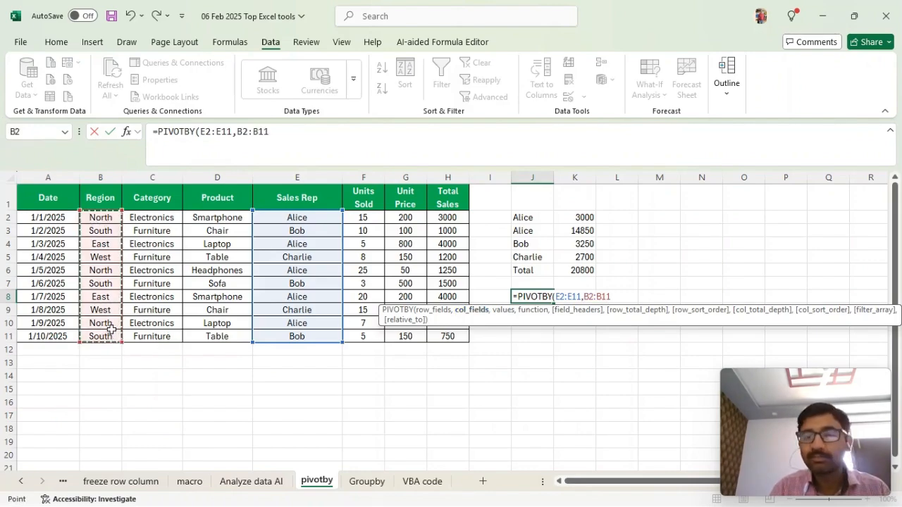
{"action": "type", "text": ","}
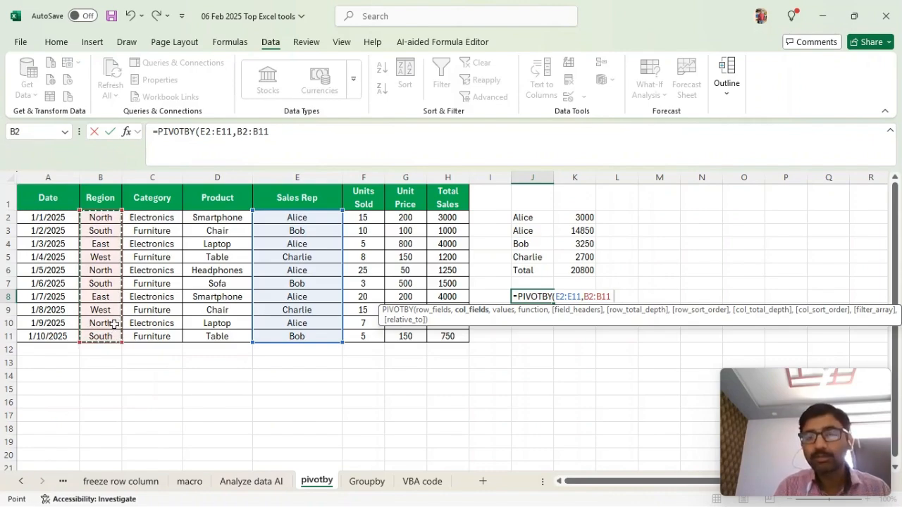
- Complete the PIVOTBY formula with Total Sales H2:H11 as values, SUM as function and 3 for the field headers
{"action": "left_click", "coordinate": [445, 220]}
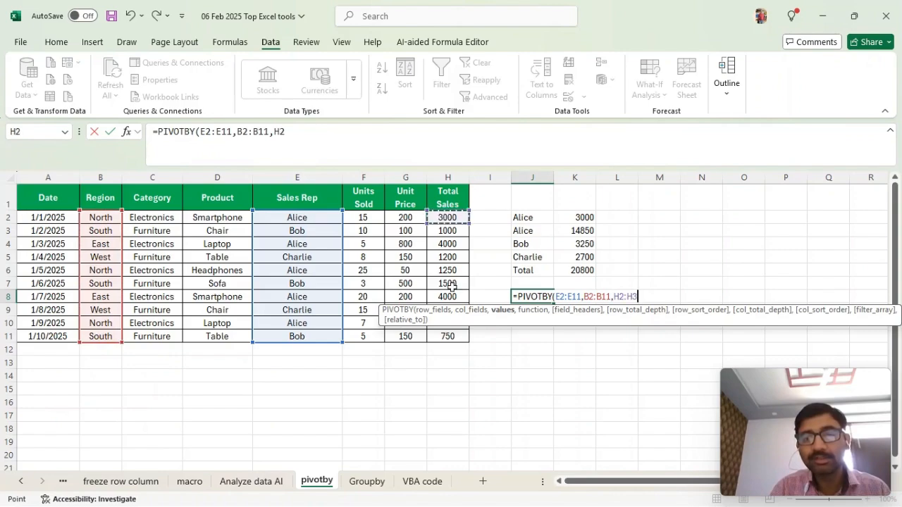
{"action": "left_click_drag", "start_coordinate": [444, 219], "coordinate": [448, 341]}
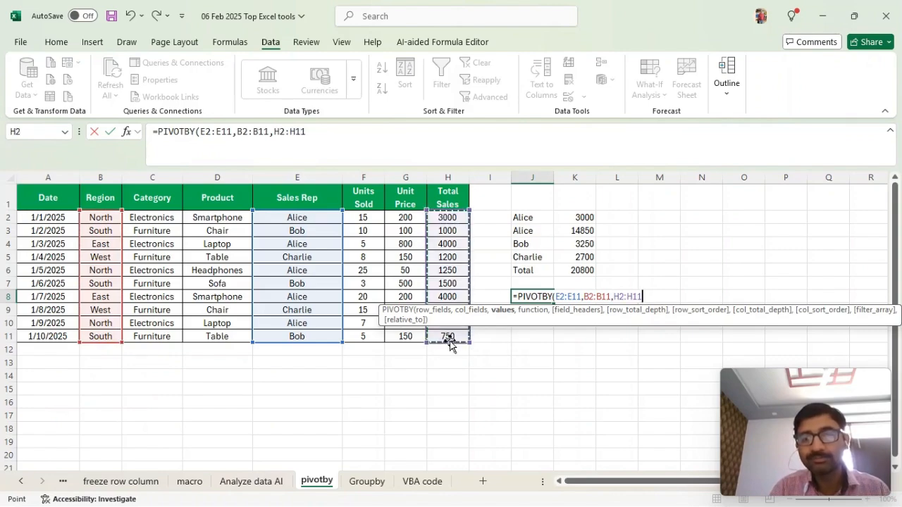
{"action": "type", "text": ","}
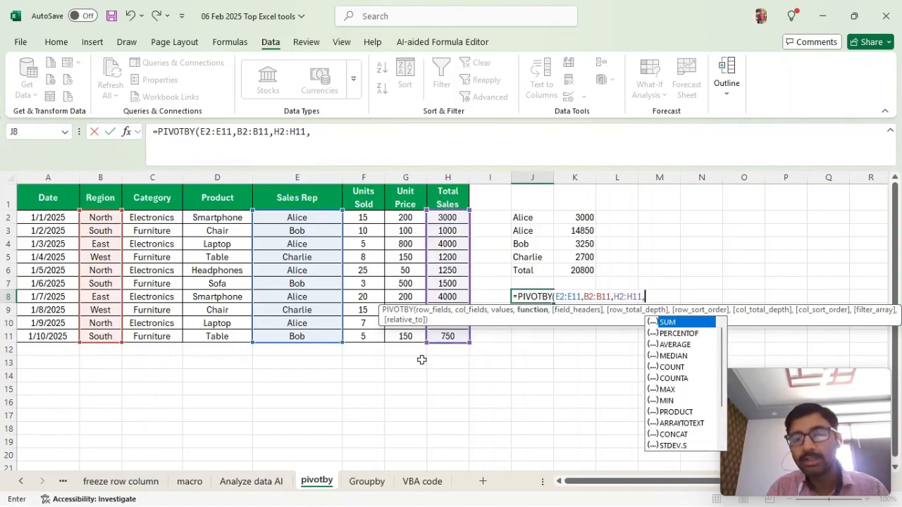
{"action": "double_click", "coordinate": [685, 322]}
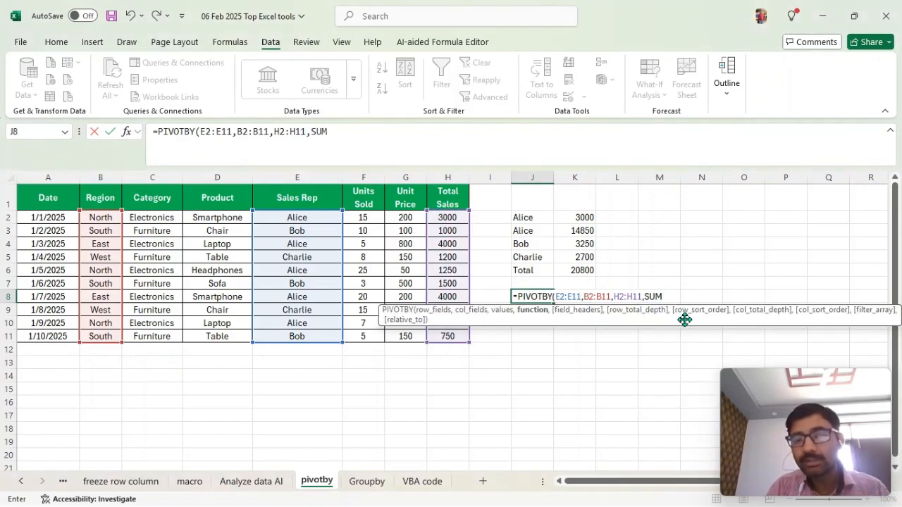
{"action": "type", "text": ",3)"}
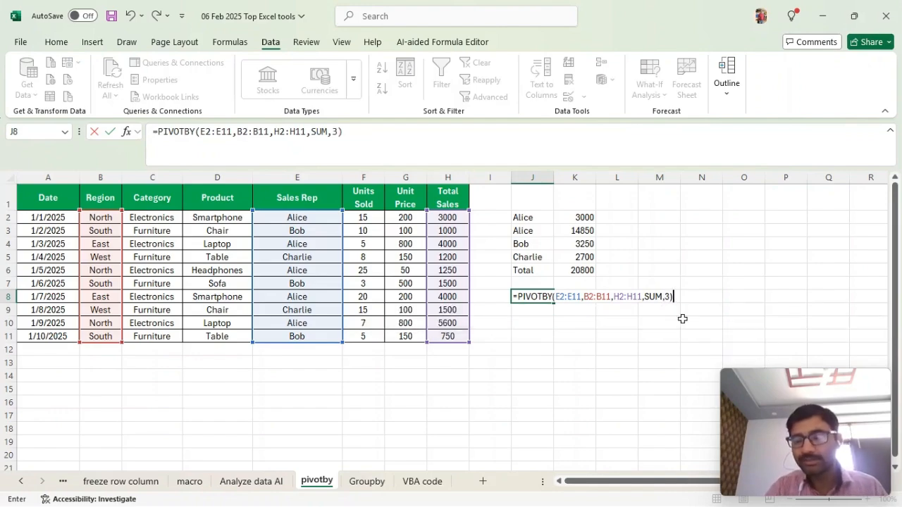
{"action": "key", "text": "Return"}
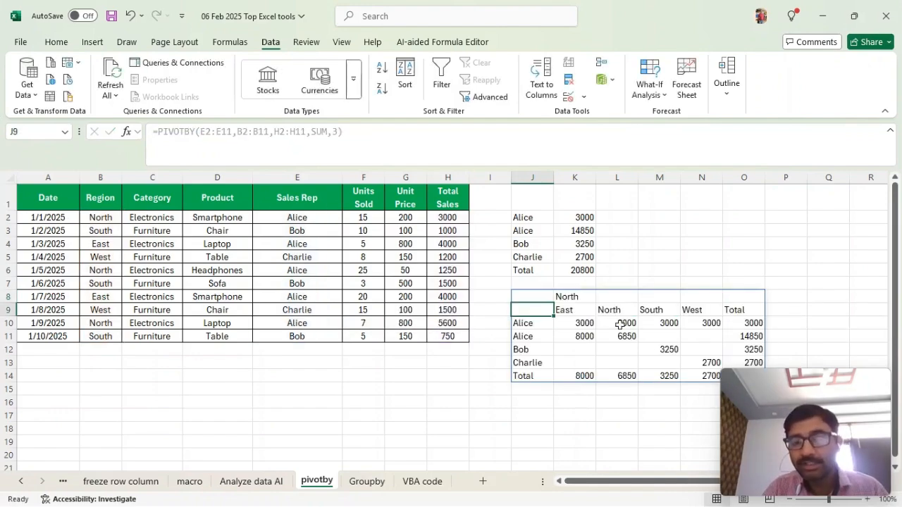
- Examine the region headings and the total column and row of the PIVOTBY result
{"action": "left_click_drag", "start_coordinate": [770, 423], "coordinate": [798, 102]}
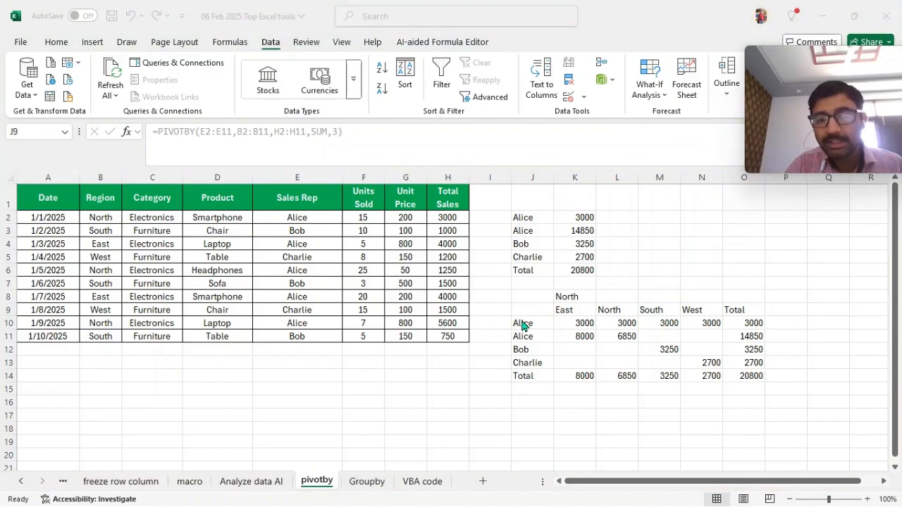
{"action": "left_click", "coordinate": [568, 309]}
{"action": "left_click", "coordinate": [619, 310]}
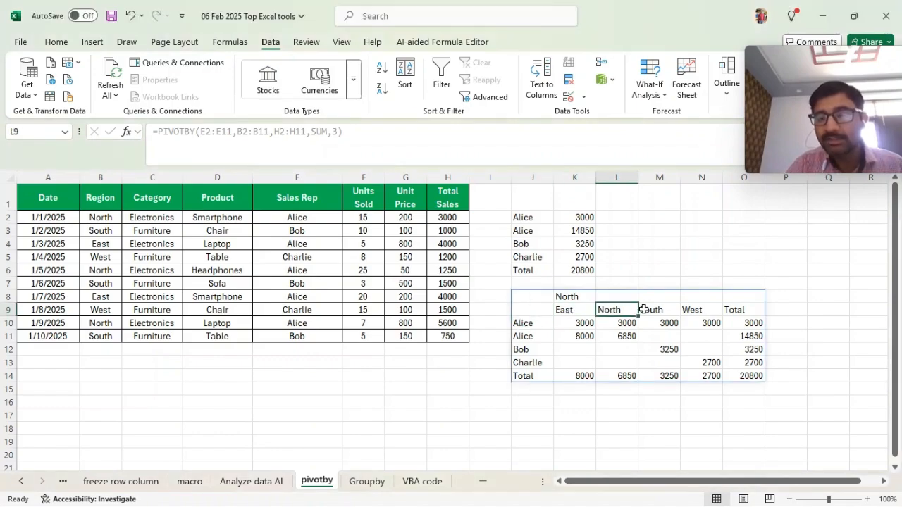
{"action": "left_click", "coordinate": [646, 310]}
{"action": "left_click", "coordinate": [688, 310]}
{"action": "left_click", "coordinate": [744, 314]}
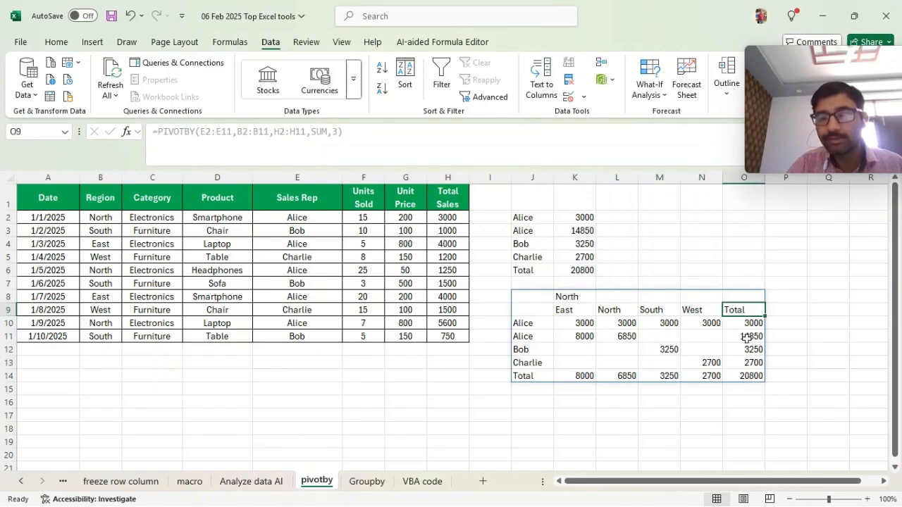
{"action": "left_click", "coordinate": [756, 376]}
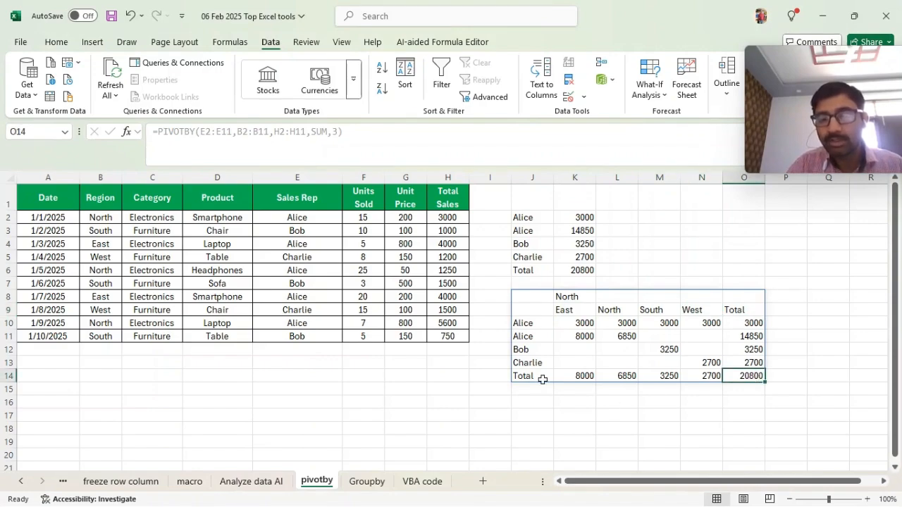
{"action": "left_click", "coordinate": [521, 377]}
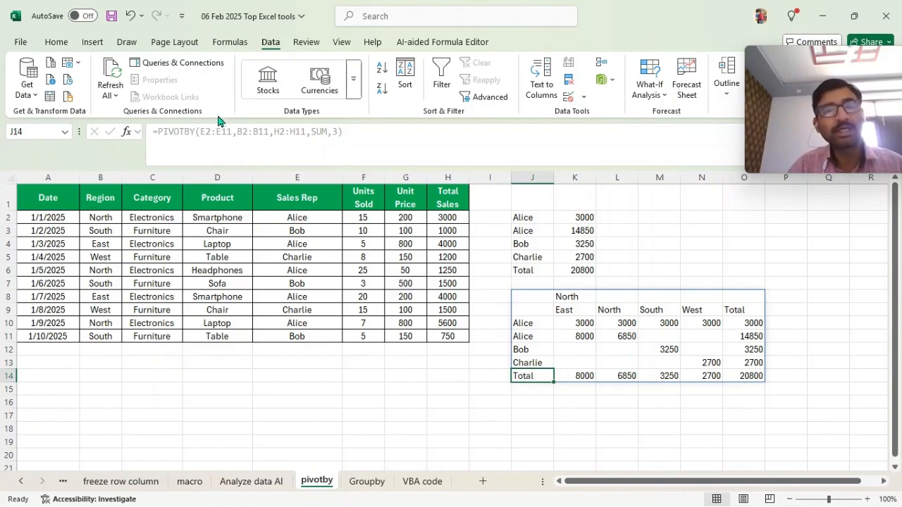
- Open the general Excel options and choose Black as the Office theme
{"action": "left_click", "coordinate": [20, 44]}
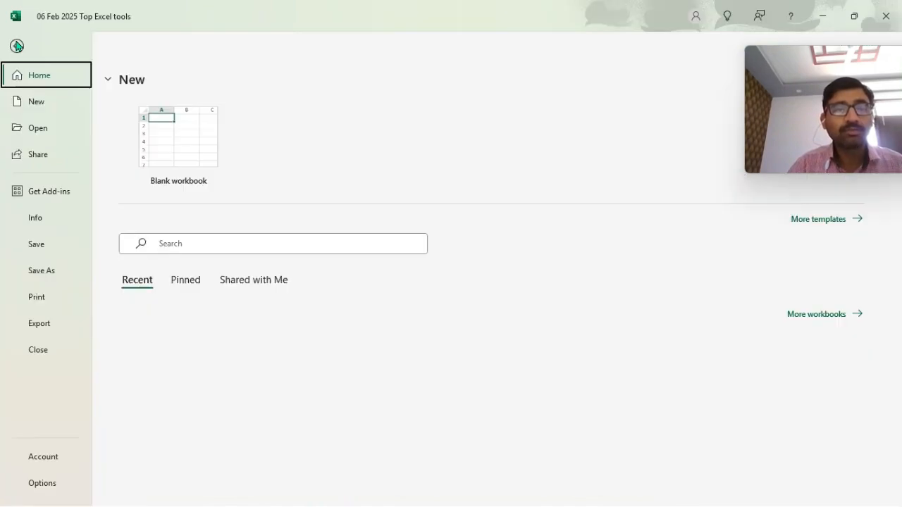
{"action": "left_click", "coordinate": [42, 484]}
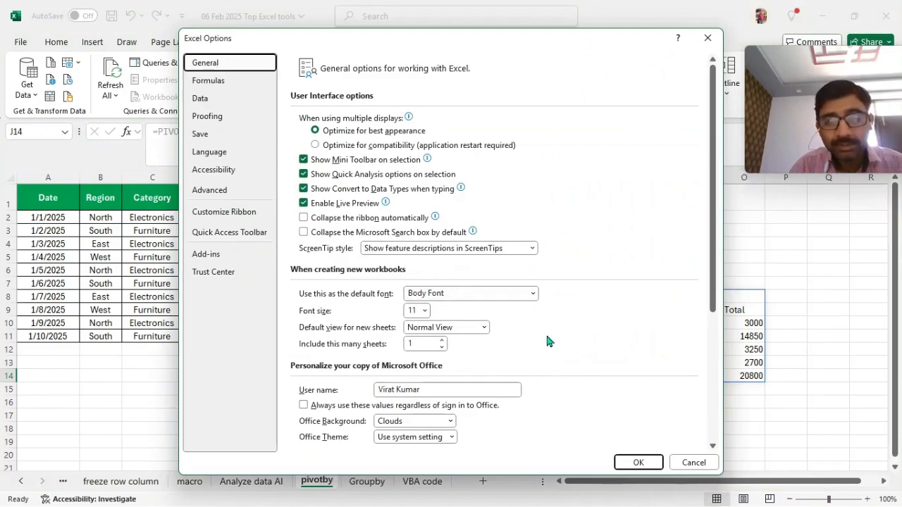
{"action": "scroll", "coordinate": [547, 341], "scroll_direction": "down", "scroll_amount": 3}
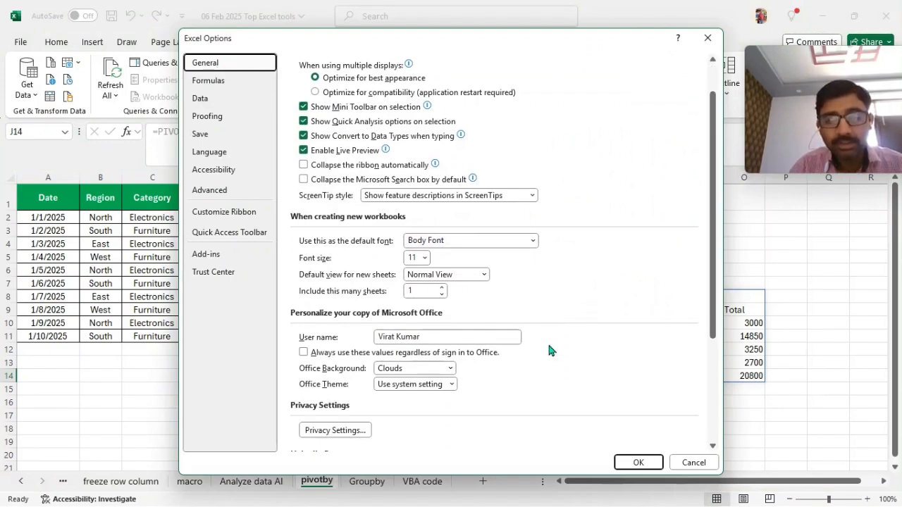
{"action": "scroll", "coordinate": [550, 350], "scroll_direction": "down", "scroll_amount": 2}
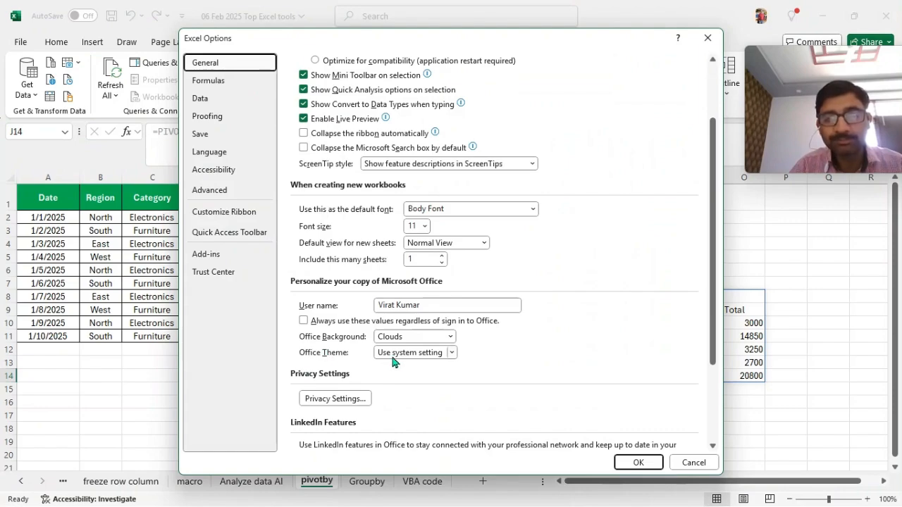
{"action": "scroll", "coordinate": [578, 323], "scroll_direction": "down", "scroll_amount": 4}
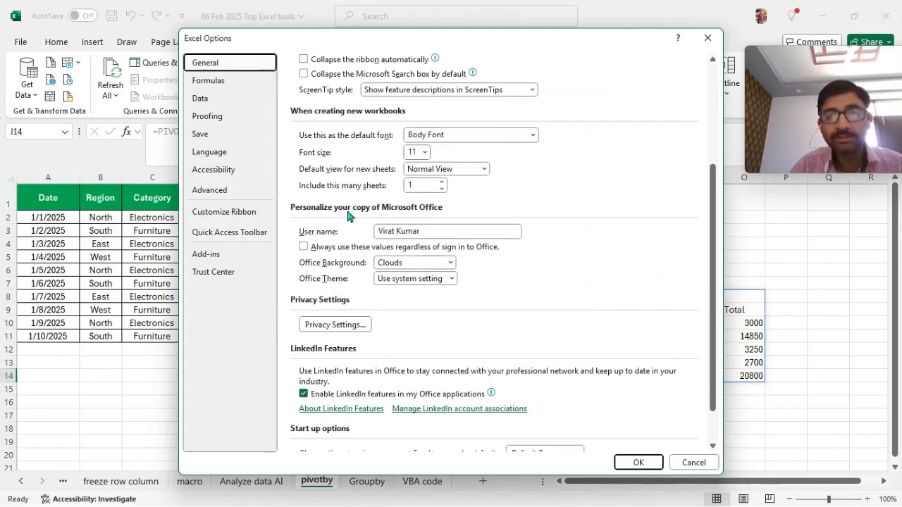
{"action": "left_click", "coordinate": [449, 278]}
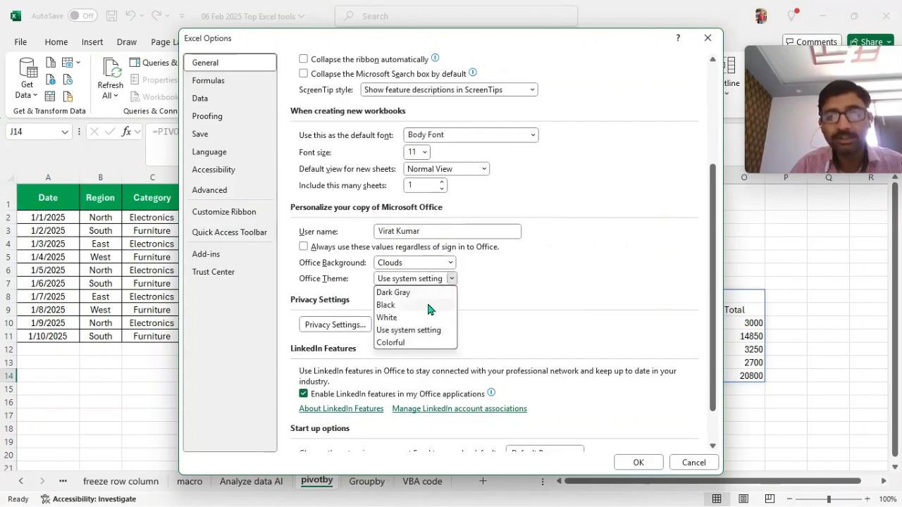
{"action": "left_click", "coordinate": [388, 305]}
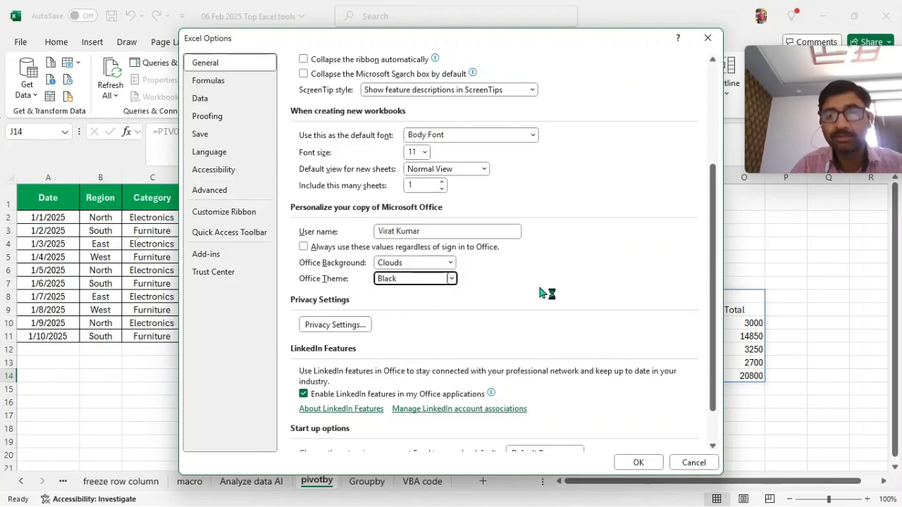
- Return the Office theme to Use system setting and apply the options
{"action": "left_click", "coordinate": [451, 279]}
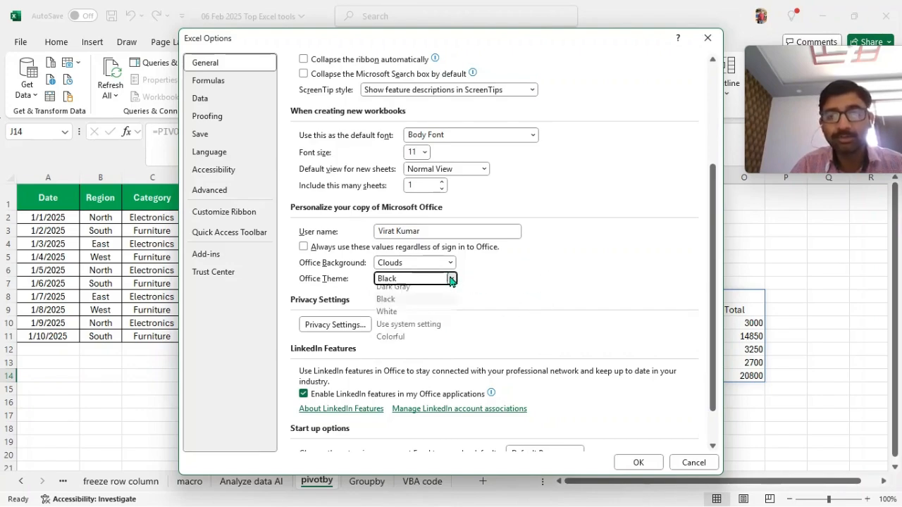
{"action": "left_click", "coordinate": [390, 330]}
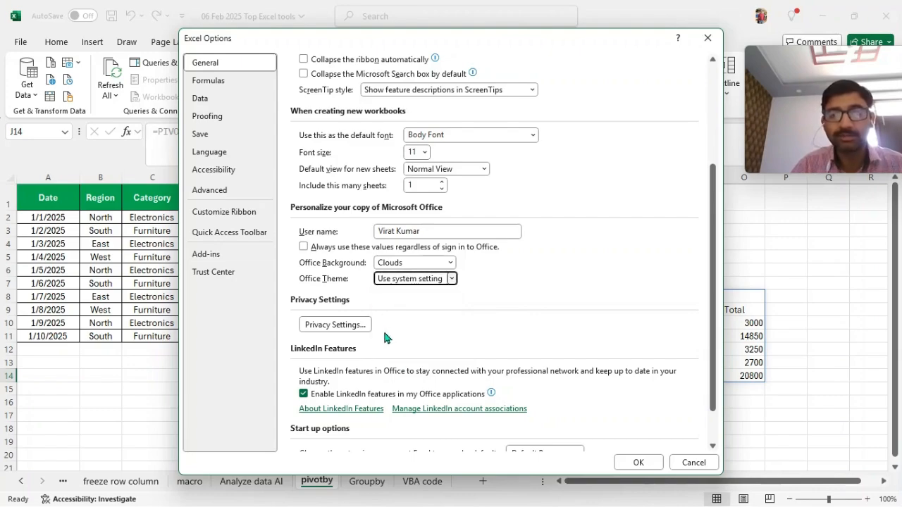
{"action": "left_click", "coordinate": [633, 463]}
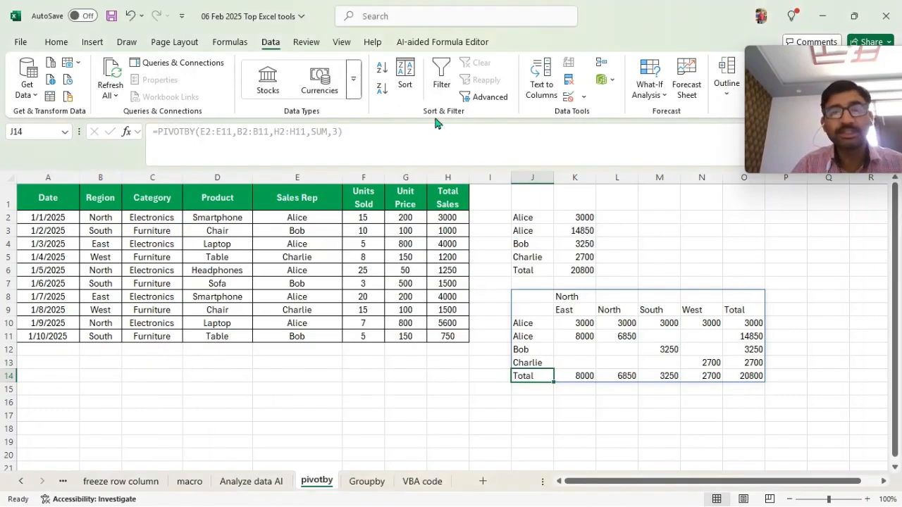
{"action": "left_click", "coordinate": [342, 42]}
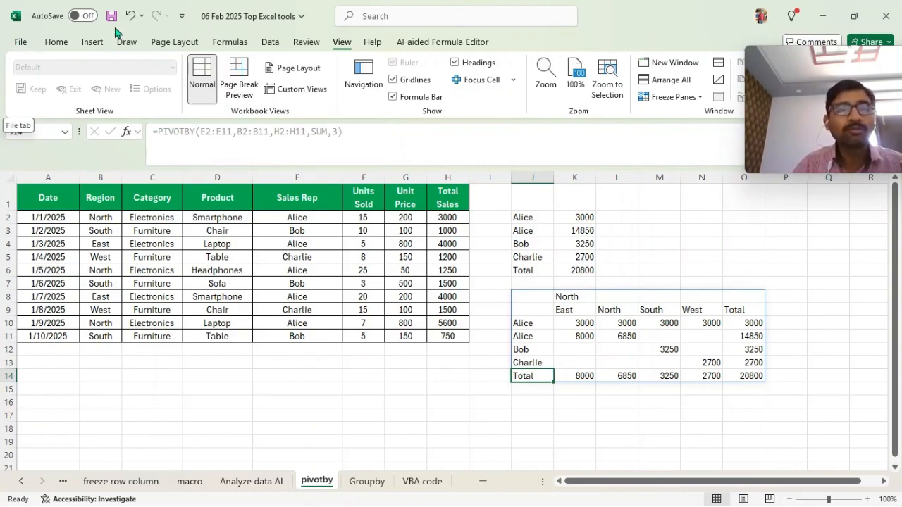
{"action": "left_click", "coordinate": [20, 44]}
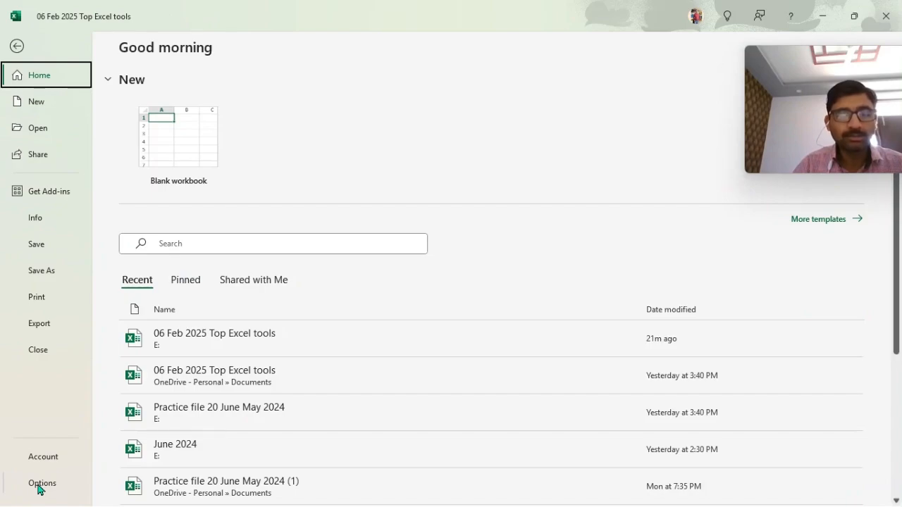
{"action": "left_click", "coordinate": [17, 45]}
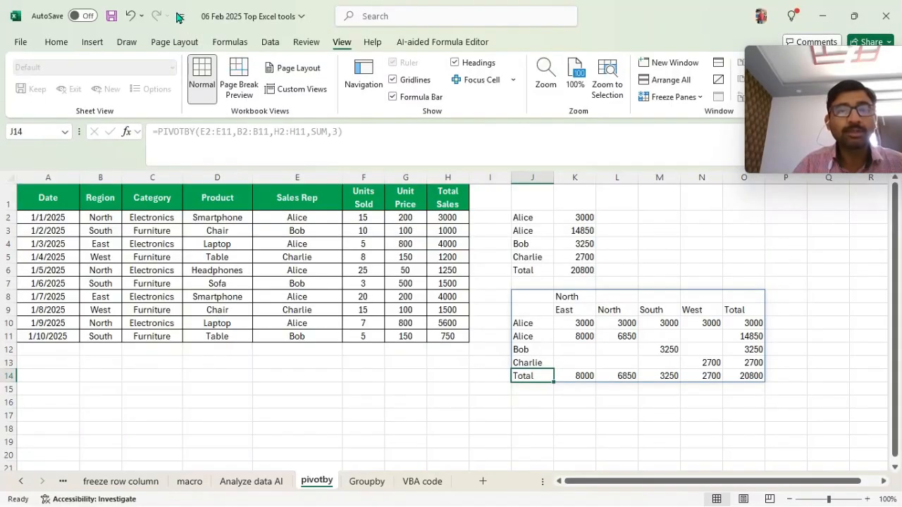
- Open the add-ins options and bring up the COM Add-ins manager
{"action": "left_click", "coordinate": [180, 17]}
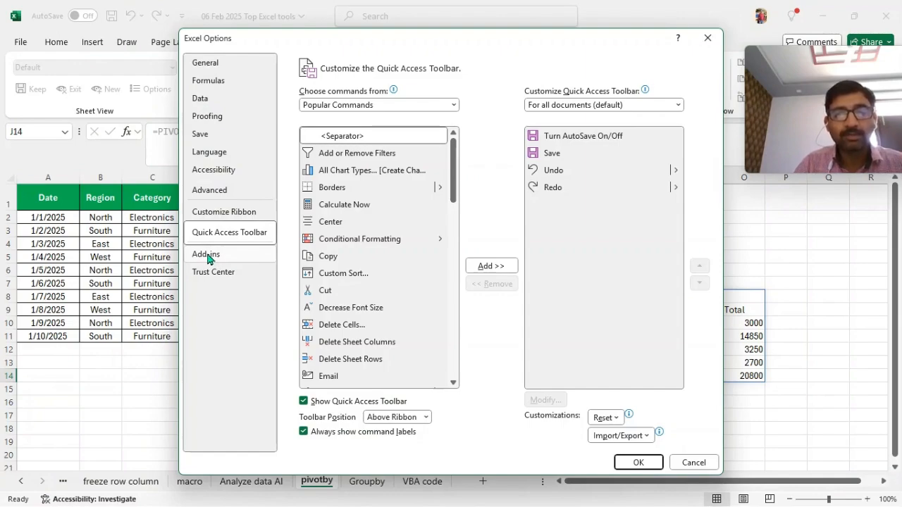
{"action": "left_click", "coordinate": [208, 260]}
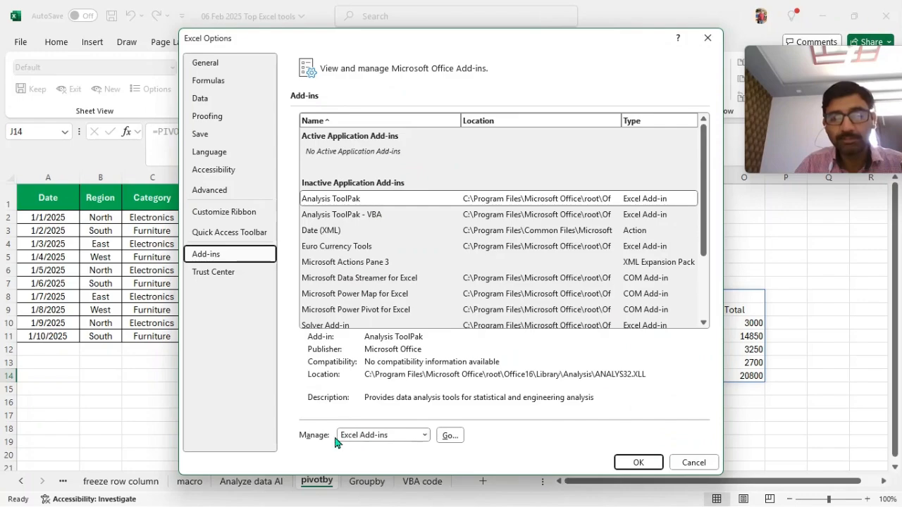
{"action": "left_click", "coordinate": [423, 436]}
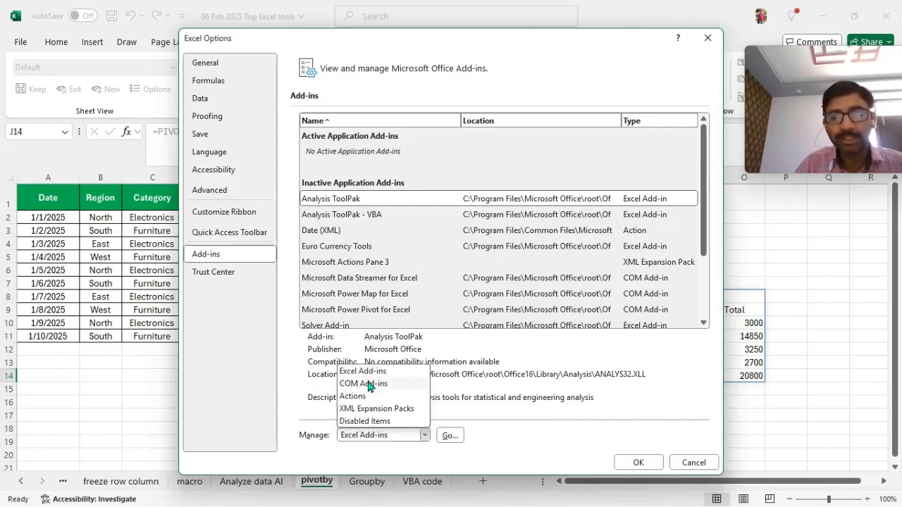
{"action": "left_click", "coordinate": [368, 384]}
{"action": "left_click", "coordinate": [448, 433]}
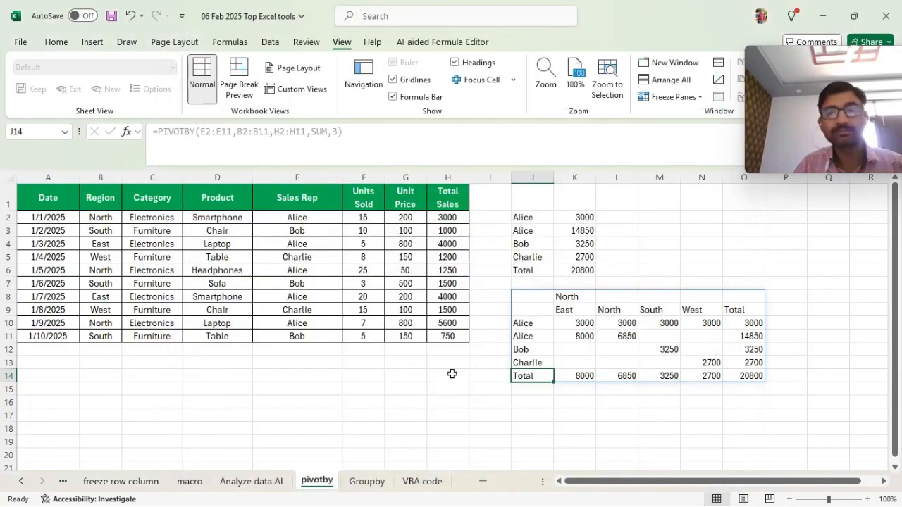
- Enable the Microsoft Power Pivot for Excel add-in and display its Power Pivot commands
{"action": "left_click_drag", "start_coordinate": [212, 210], "coordinate": [321, 69]}
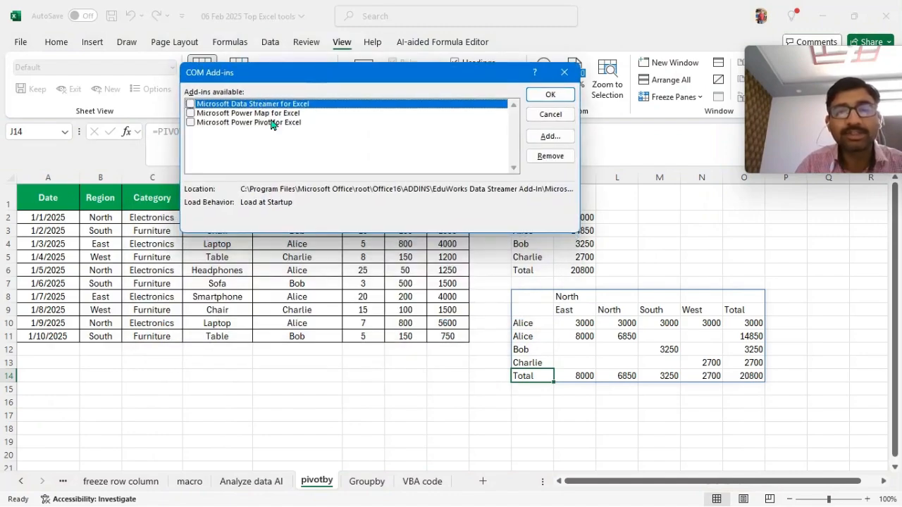
{"action": "left_click", "coordinate": [190, 122]}
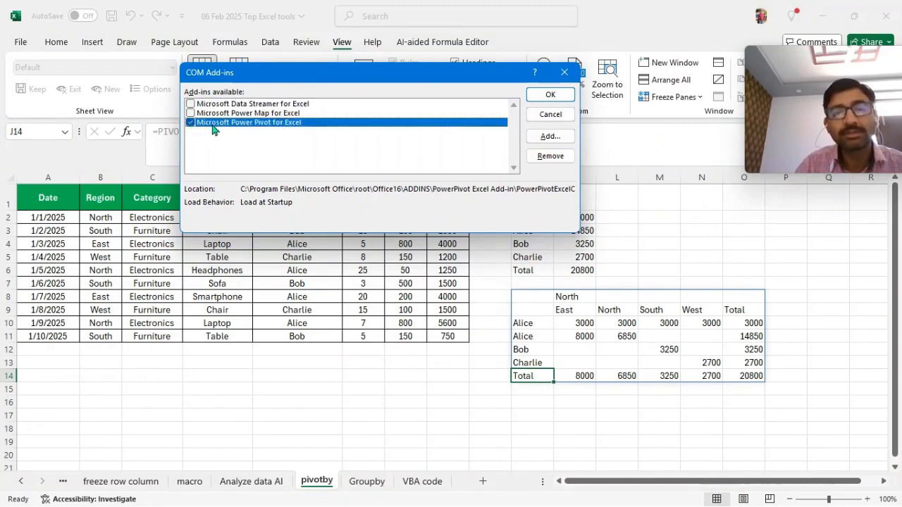
{"action": "left_click", "coordinate": [548, 94]}
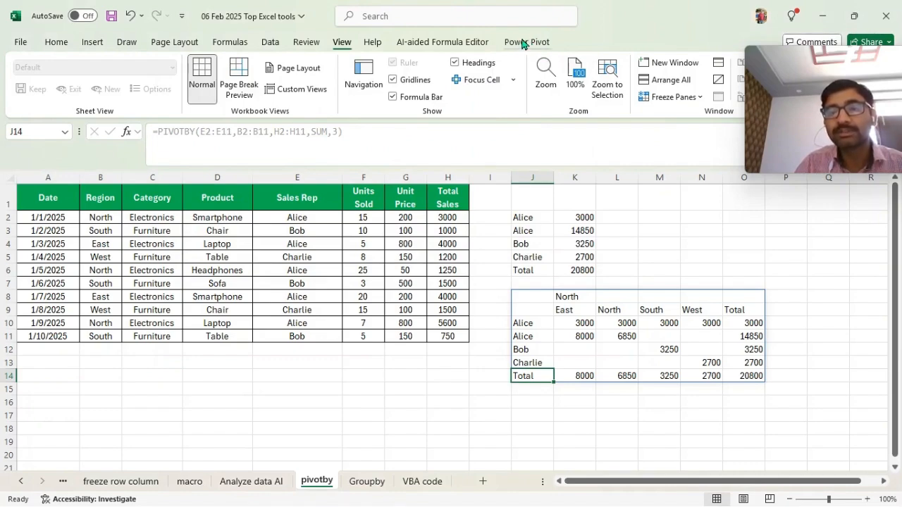
{"action": "left_click", "coordinate": [525, 42]}
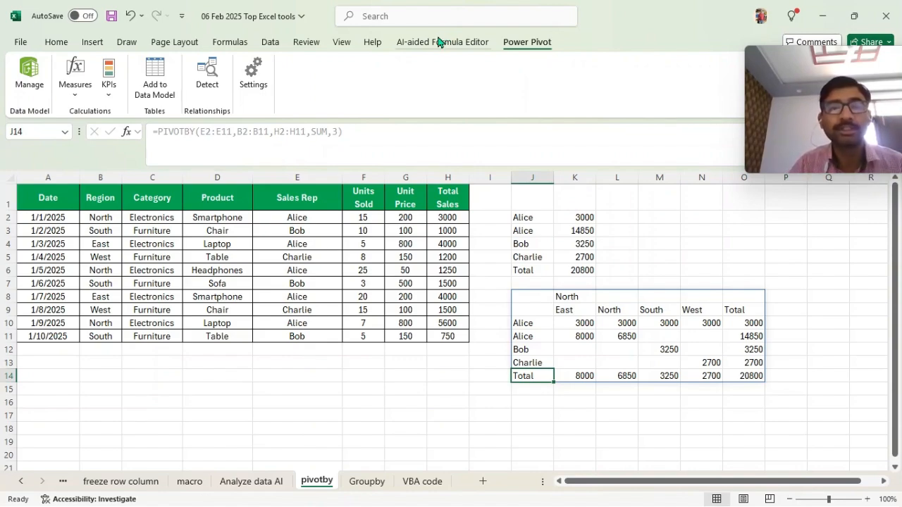
- Open the ribbon customization options and add Developer from the Main Tabs list to the ribbon
{"action": "left_click", "coordinate": [180, 17]}
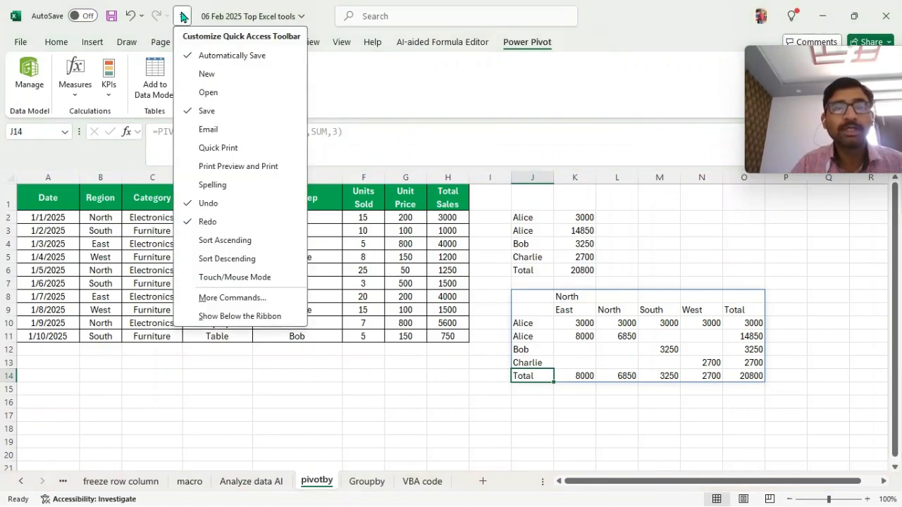
{"action": "left_click", "coordinate": [222, 299]}
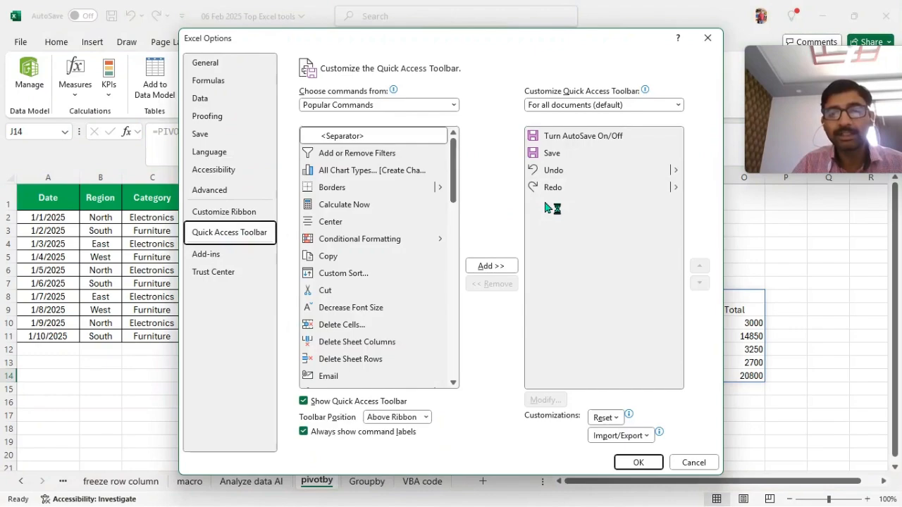
{"action": "left_click", "coordinate": [239, 213]}
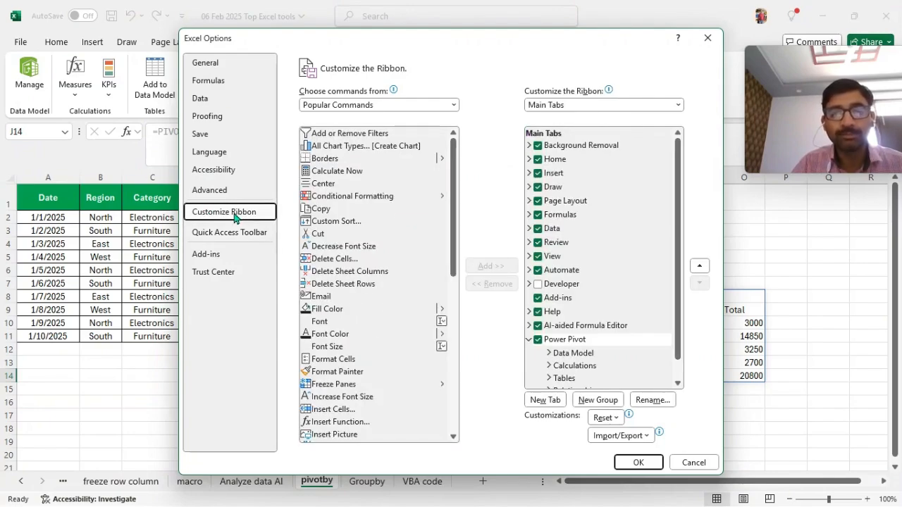
{"action": "left_click", "coordinate": [452, 109]}
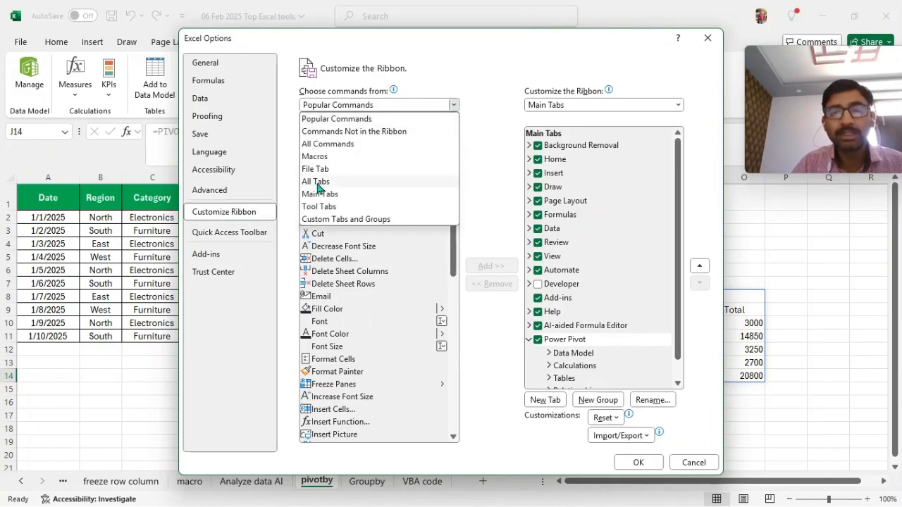
{"action": "key", "text": "Escape"}
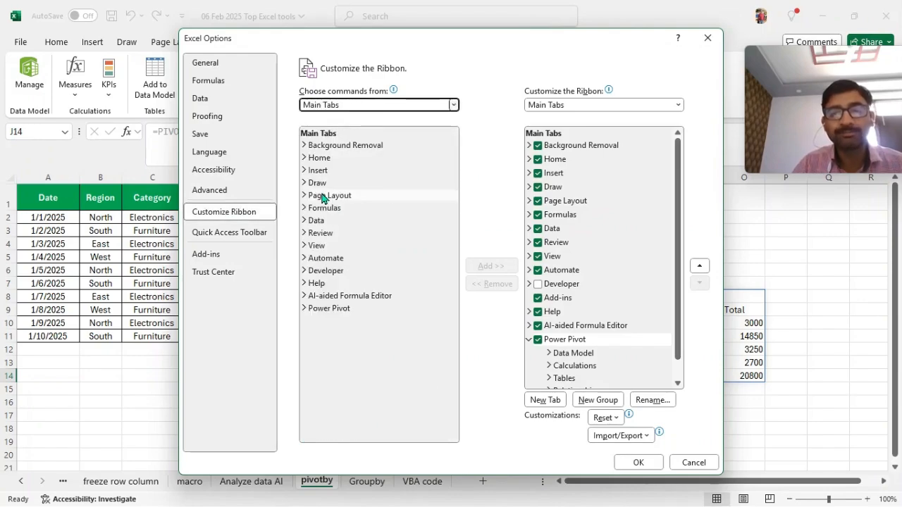
{"action": "left_click", "coordinate": [315, 271]}
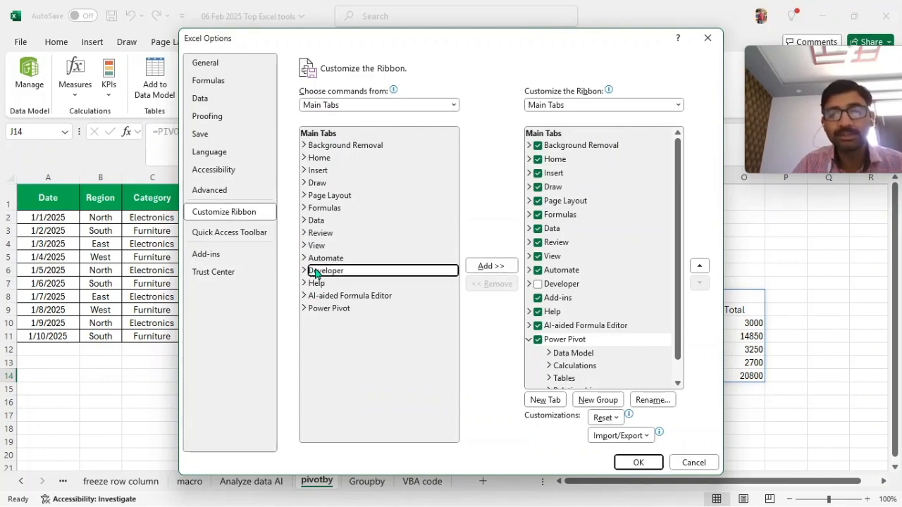
{"action": "left_click", "coordinate": [474, 269]}
{"action": "left_click", "coordinate": [476, 273]}
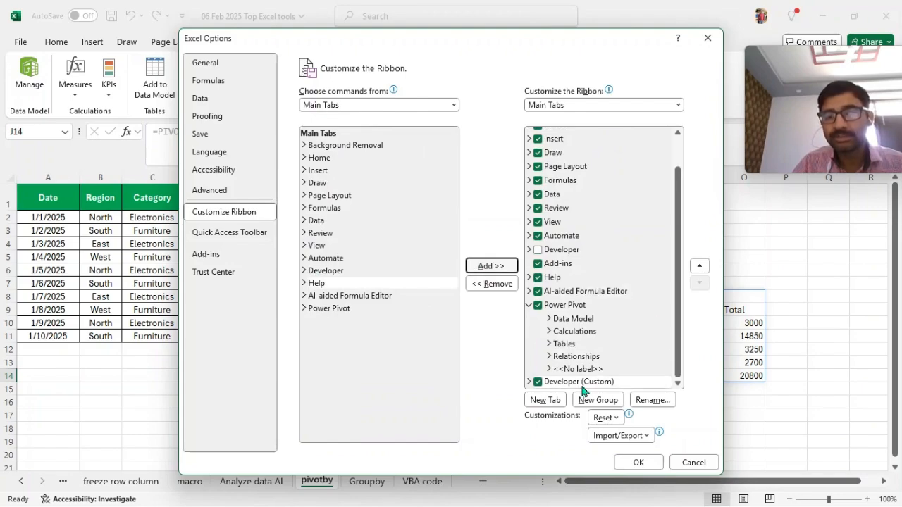
- Switch the ribbon command source to All Commands and select the Camera command
{"action": "left_click", "coordinate": [454, 107]}
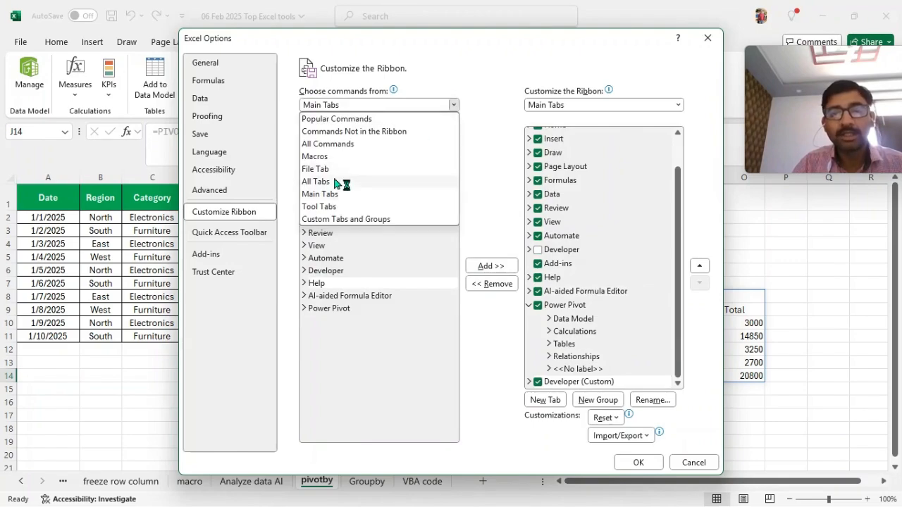
{"action": "left_click", "coordinate": [329, 145]}
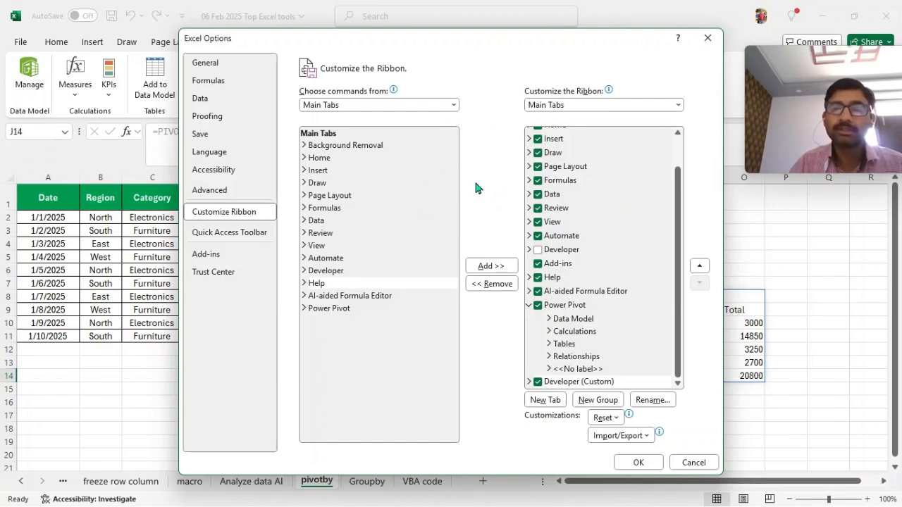
{"action": "mouse_move", "coordinate": [478, 504]}
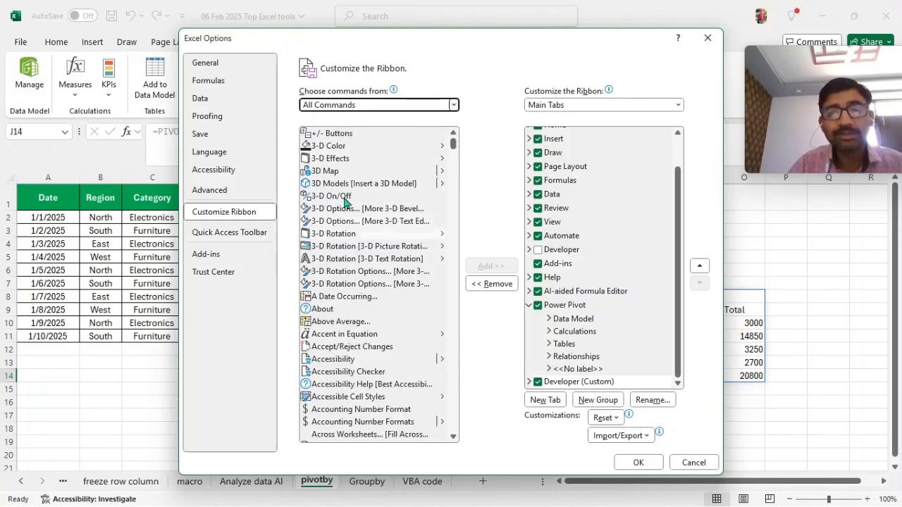
{"action": "left_click", "coordinate": [332, 222]}
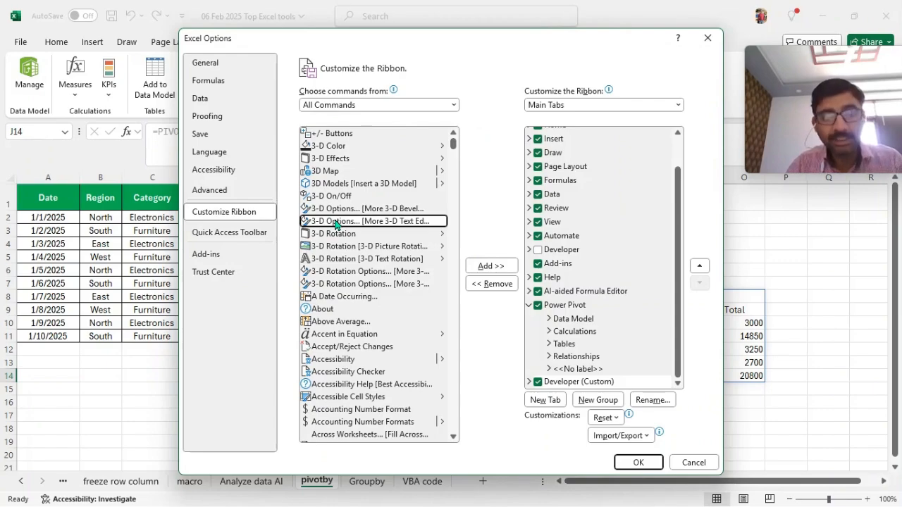
{"action": "key", "text": "c"}
{"action": "scroll", "coordinate": [376, 285], "scroll_direction": "down", "scroll_amount": 5}
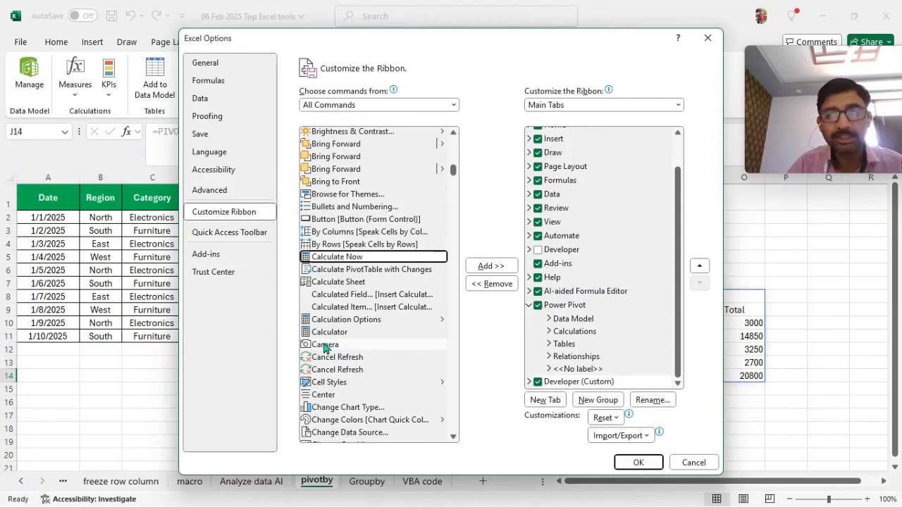
{"action": "scroll", "coordinate": [326, 345], "scroll_direction": "down", "scroll_amount": 1}
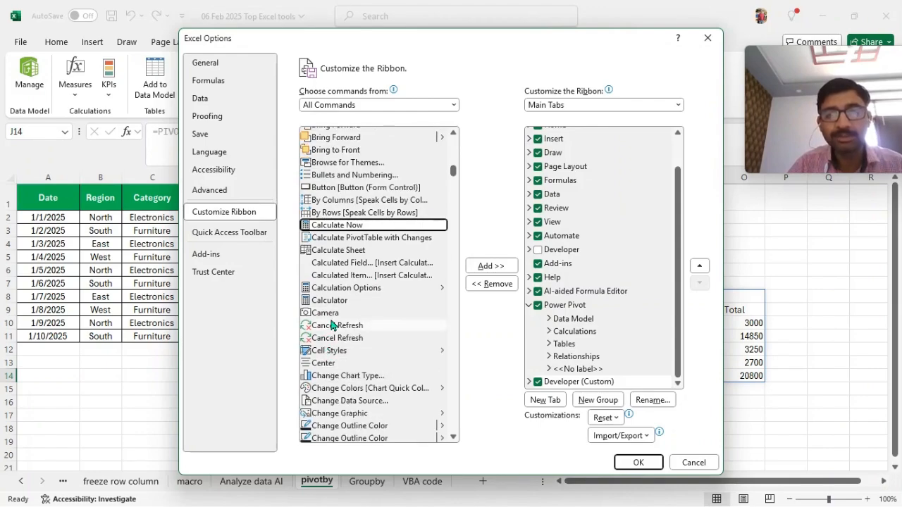
{"action": "left_click", "coordinate": [327, 317]}
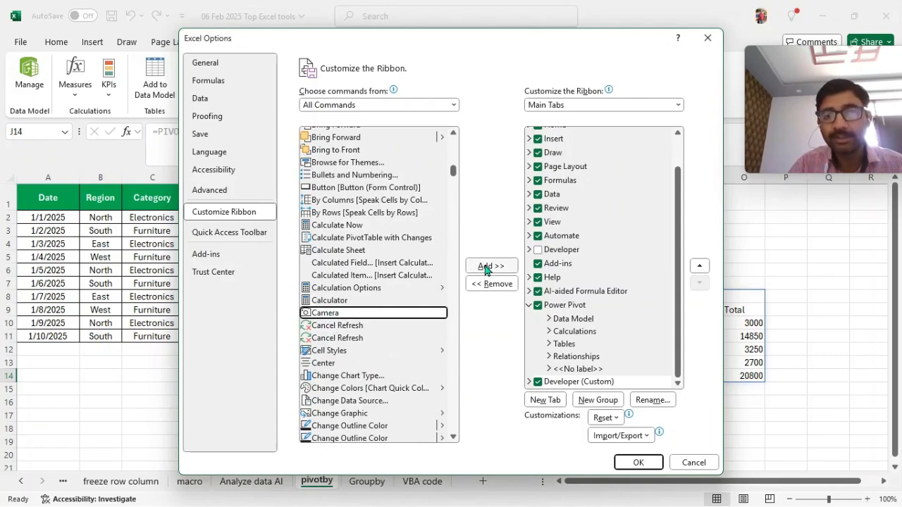
- Create a new custom ribbon tab and rename it "Camera tap"
{"action": "left_click", "coordinate": [548, 401]}
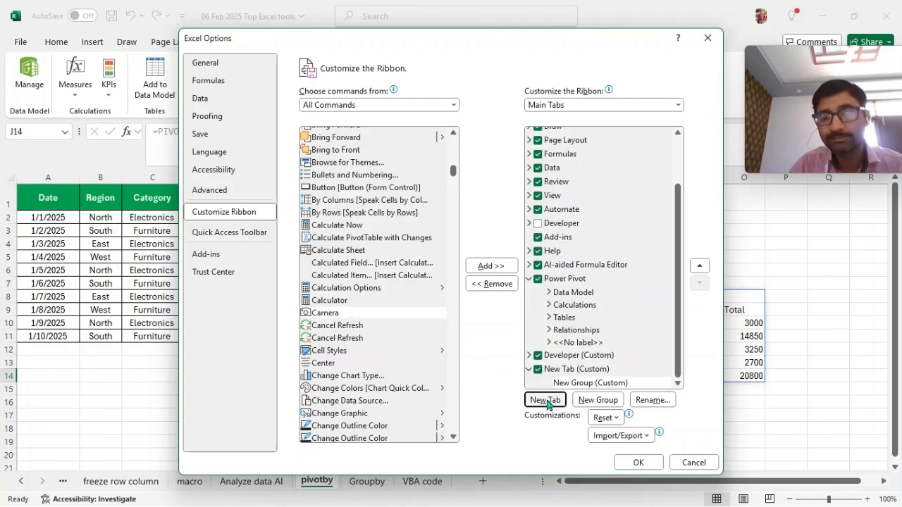
{"action": "double_click", "coordinate": [585, 369]}
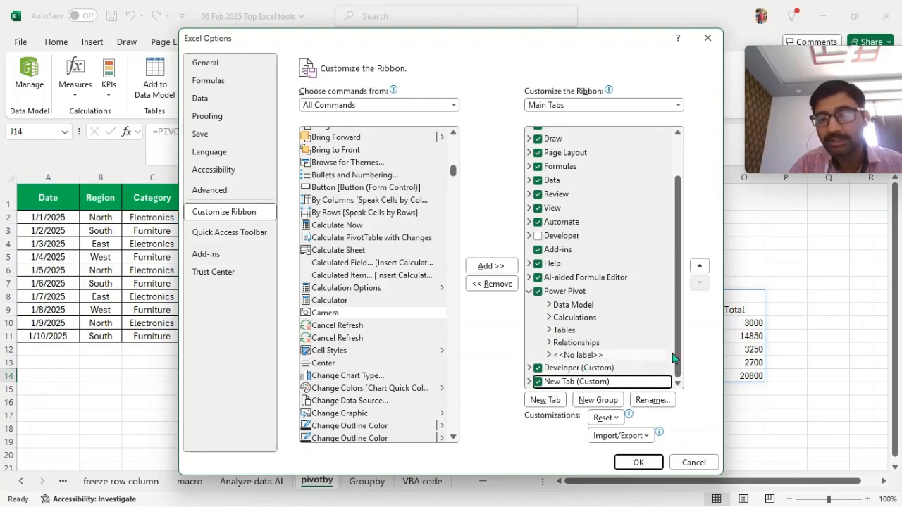
{"action": "double_click", "coordinate": [590, 383]}
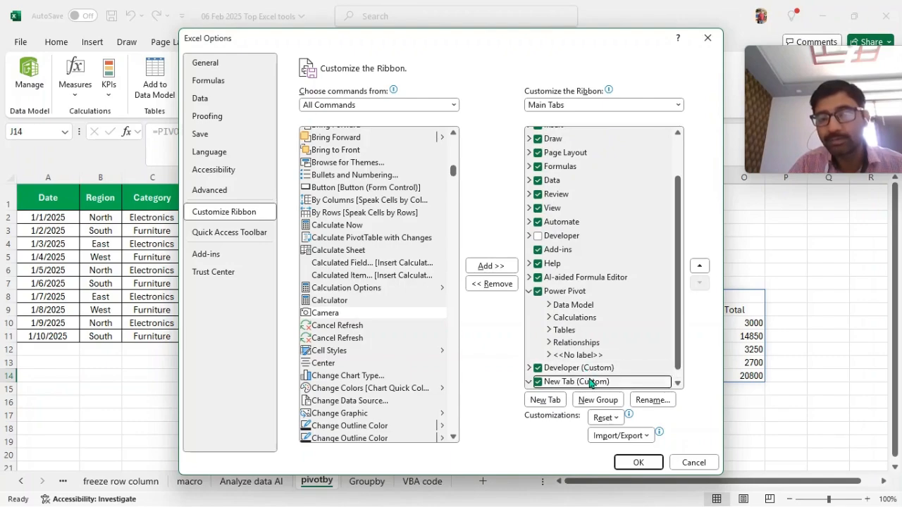
{"action": "left_click", "coordinate": [650, 400]}
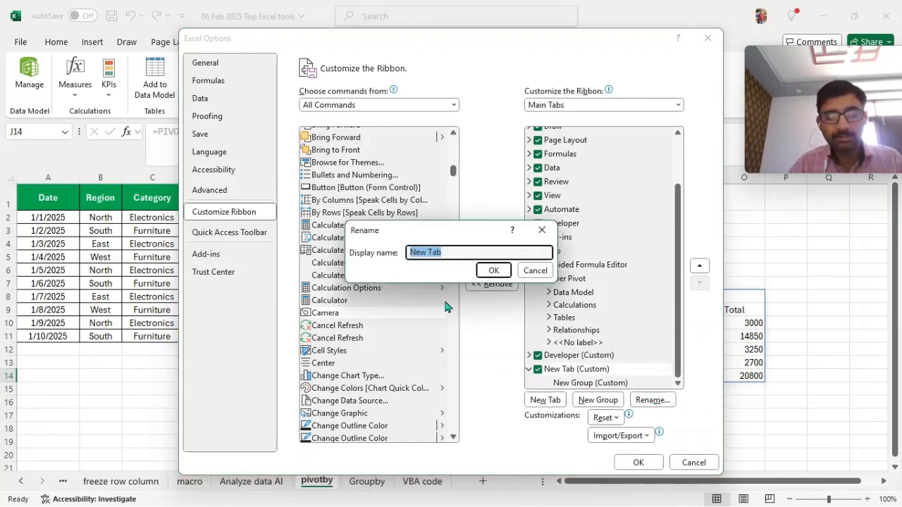
{"action": "type", "text": "Camer"}
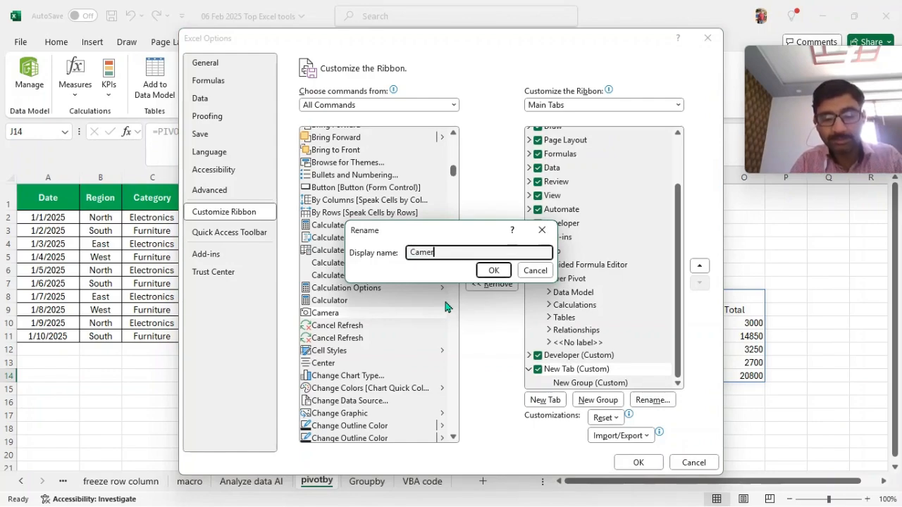
{"action": "type", "text": "a t"}
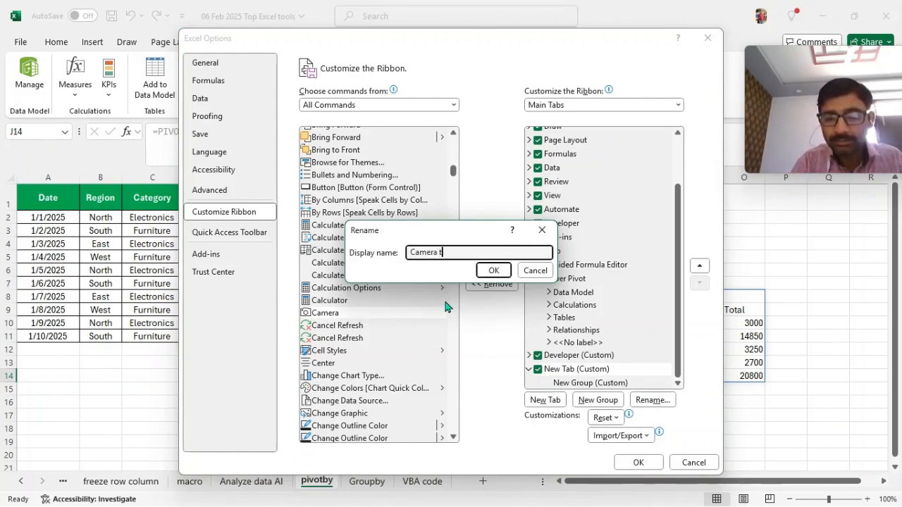
{"action": "type", "text": "ap"}
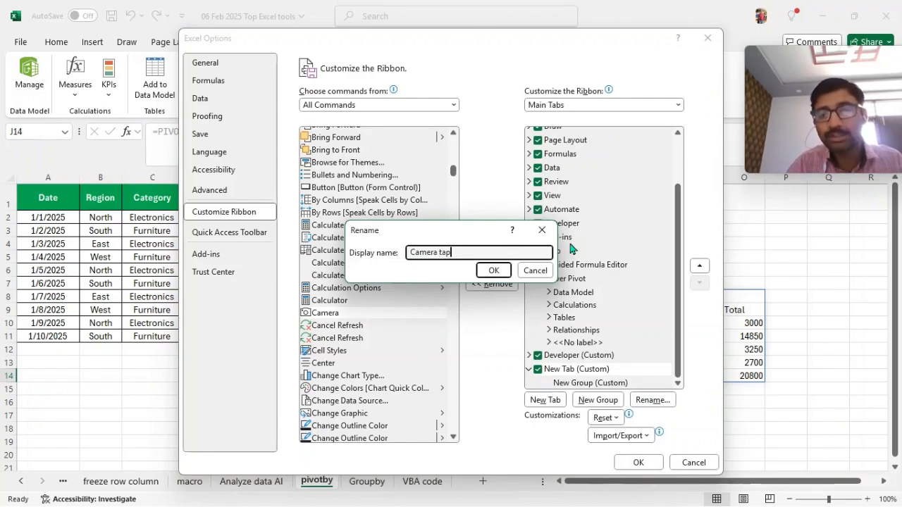
{"action": "left_click", "coordinate": [501, 273]}
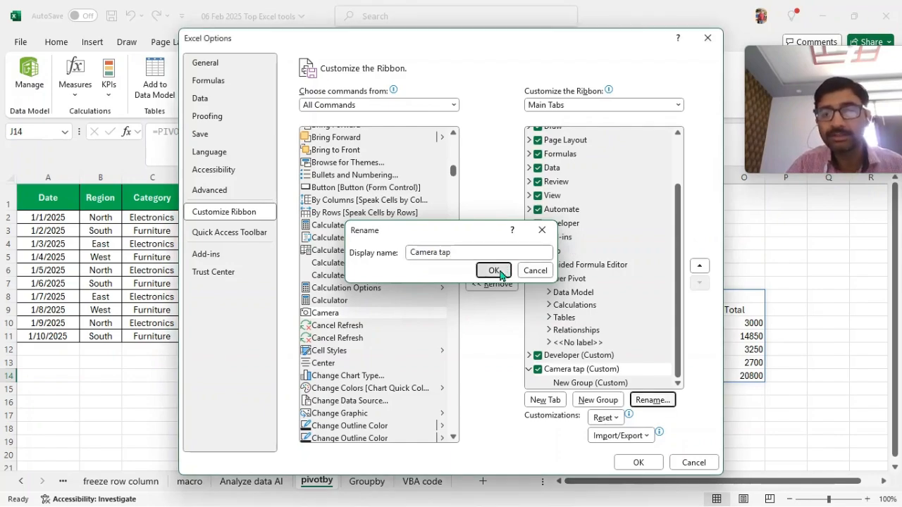
- Add the Camera command to the new group of the Camera tap ribbon tab and apply the ribbon changes
{"action": "left_click", "coordinate": [602, 383]}
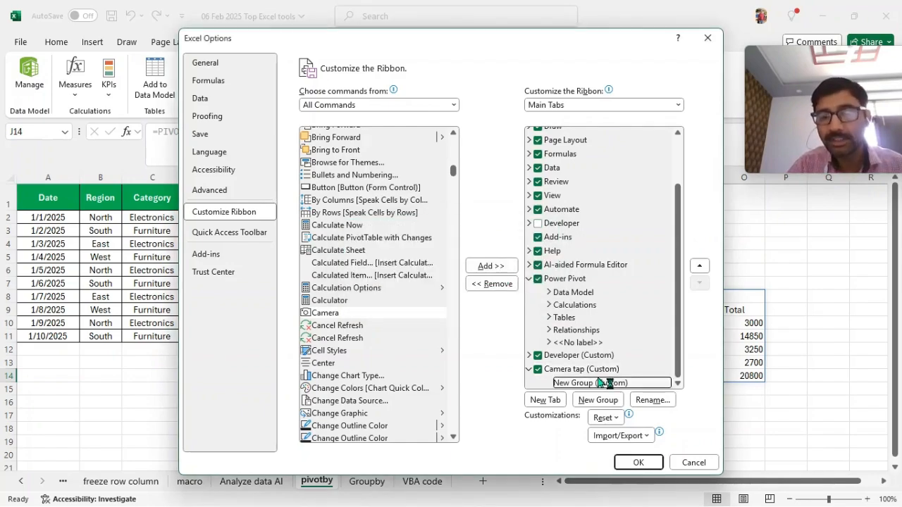
{"action": "left_click", "coordinate": [479, 268]}
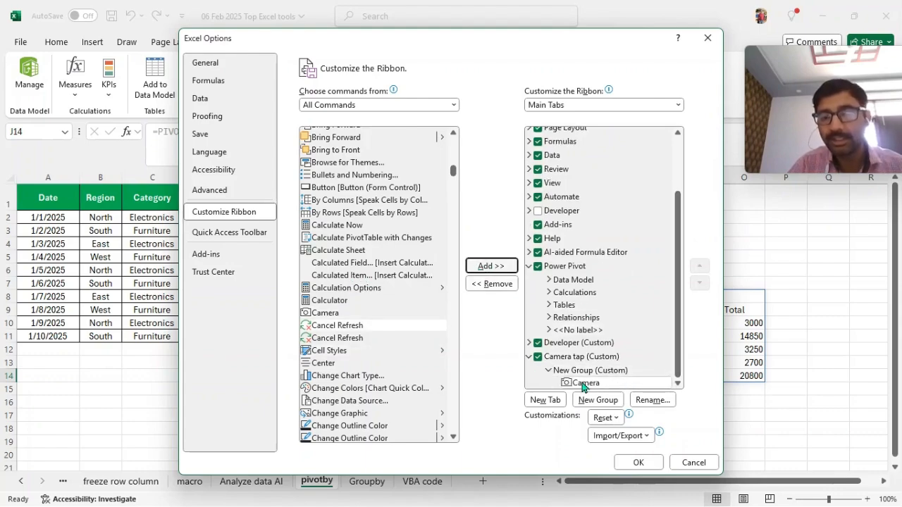
{"action": "left_click", "coordinate": [639, 463]}
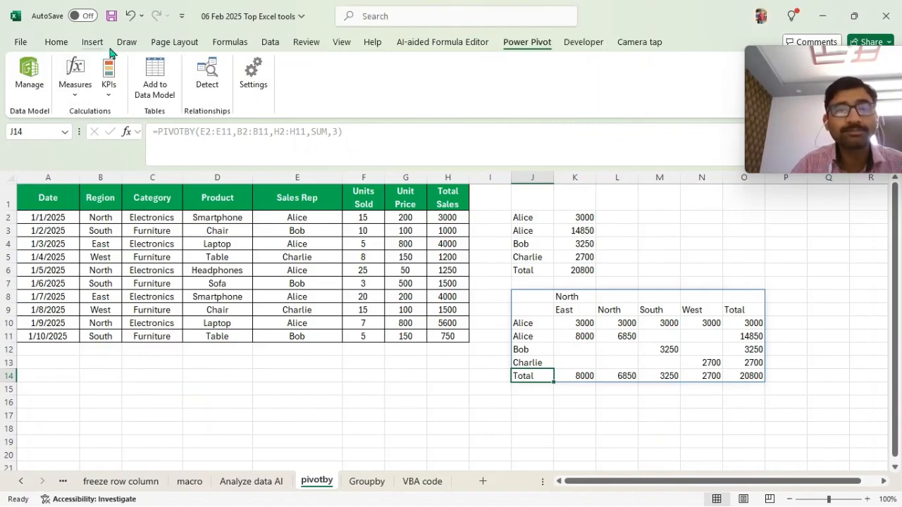
- Display the Developer commands and open the list of macros in all open workbooks
{"action": "left_click", "coordinate": [576, 44]}
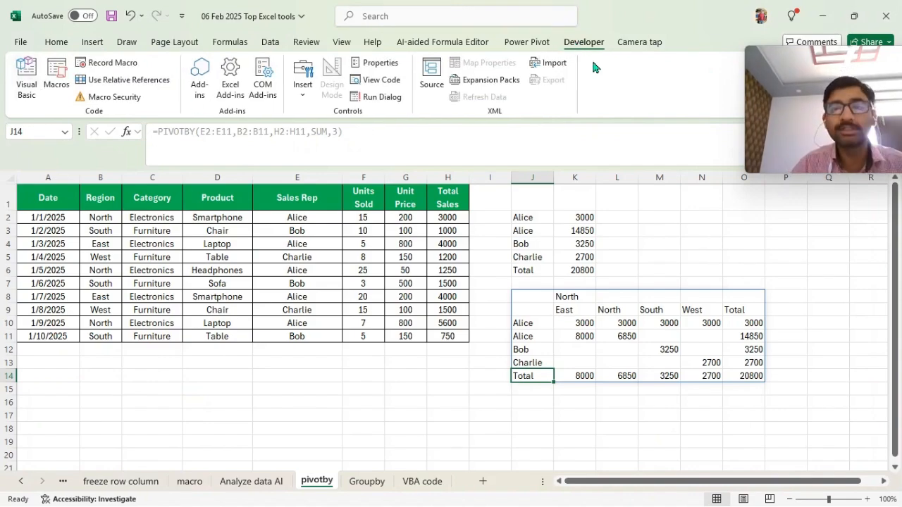
{"action": "left_click", "coordinate": [53, 80]}
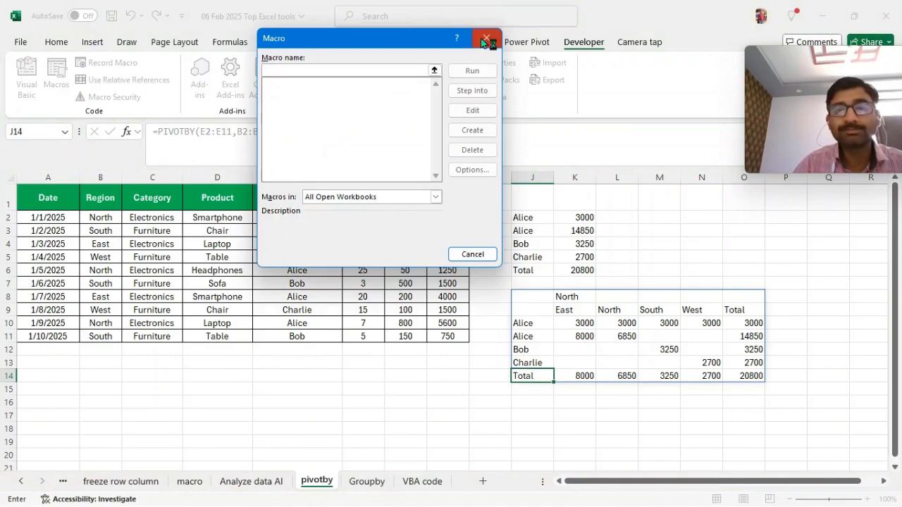
- Close the list of macros and view the form controls and ActiveX controls available for insertion
{"action": "left_click", "coordinate": [486, 39]}
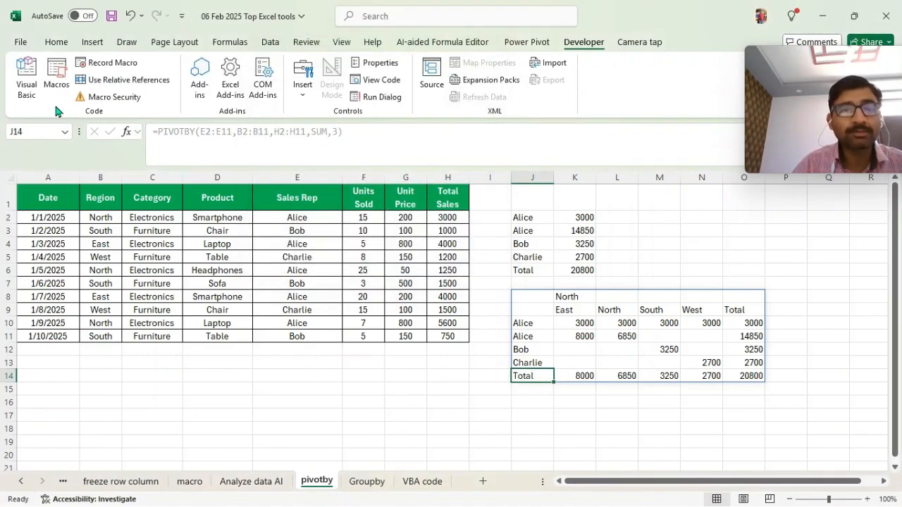
{"action": "left_click", "coordinate": [303, 98]}
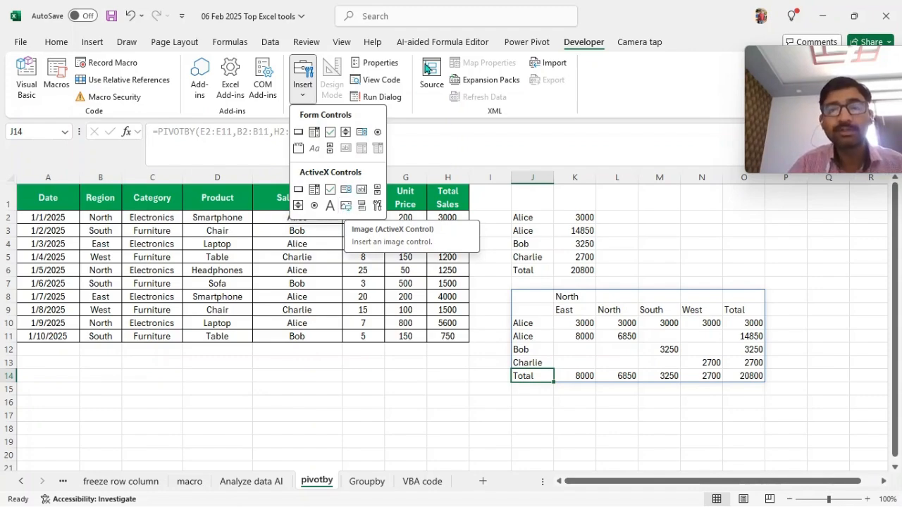
{"action": "left_click", "coordinate": [428, 140]}
- Capture the sales table A1:H11 with the Camera command and place the linked picture below the table at about cell C13
{"action": "left_click", "coordinate": [637, 44]}
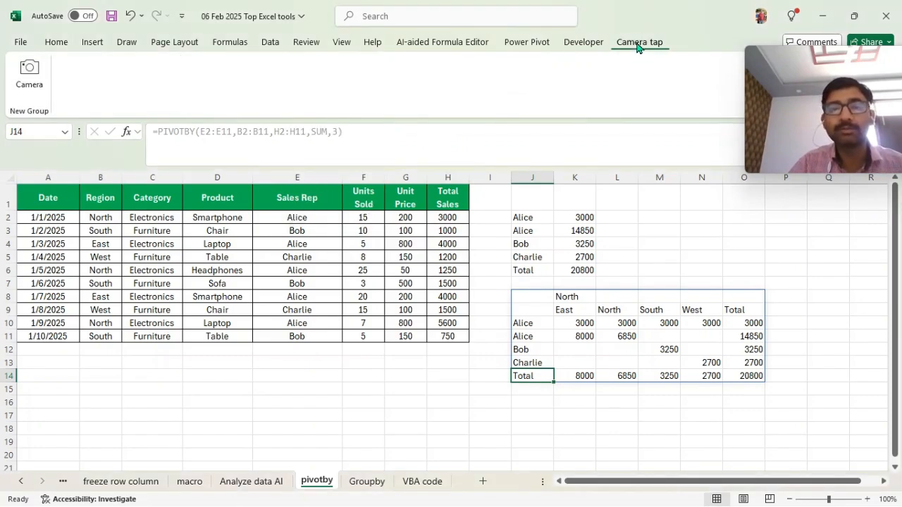
{"action": "left_click_drag", "start_coordinate": [35, 201], "coordinate": [451, 336]}
{"action": "left_click", "coordinate": [29, 79]}
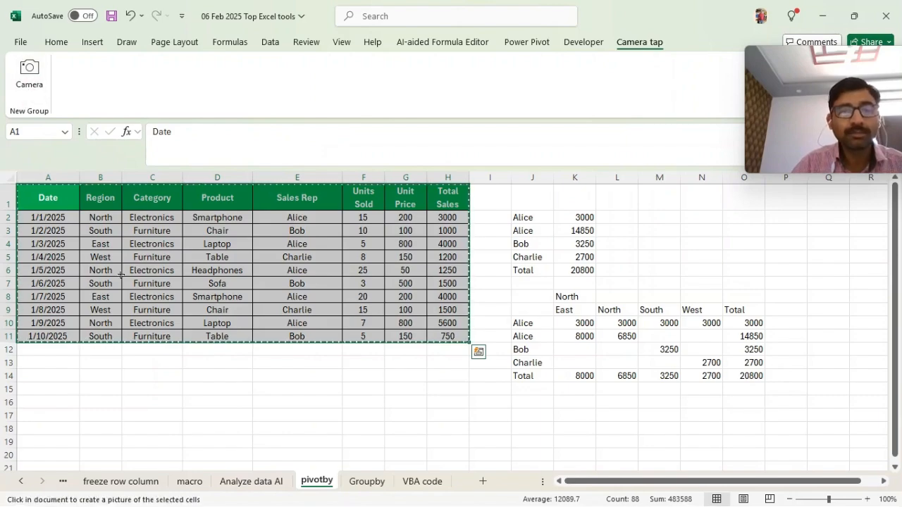
{"action": "left_click", "coordinate": [144, 365]}
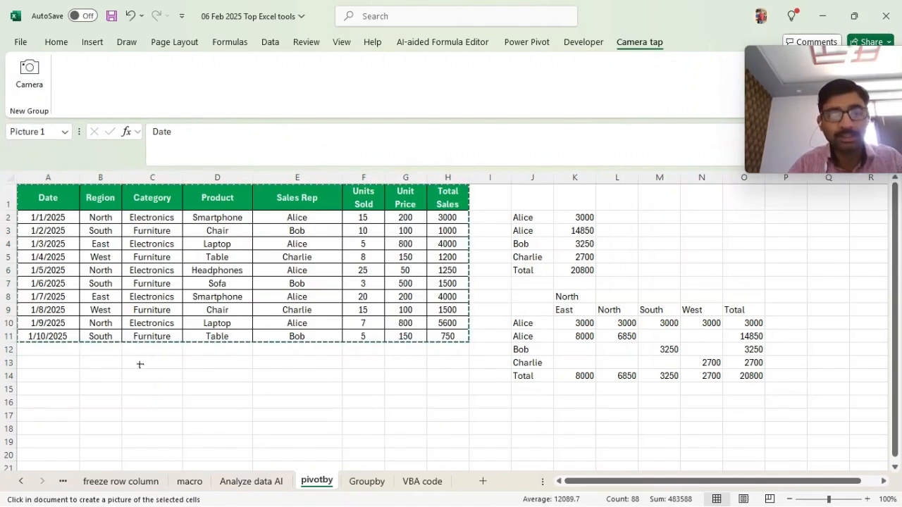
{"action": "left_click", "coordinate": [142, 363]}
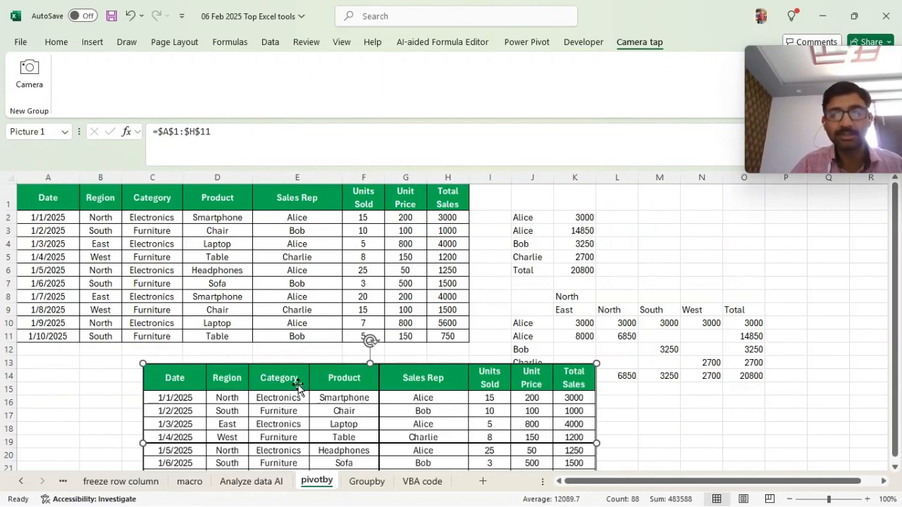
- Move the linked picture of the sales table up over its source range, with its corner at about cell D3
{"action": "left_click_drag", "start_coordinate": [282, 388], "coordinate": [306, 218]}
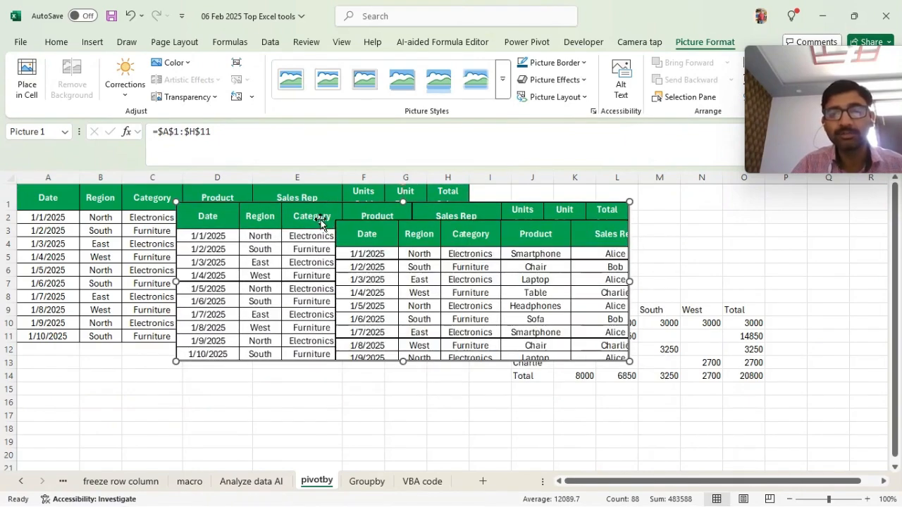
{"action": "left_click_drag", "start_coordinate": [360, 231], "coordinate": [391, 262]}
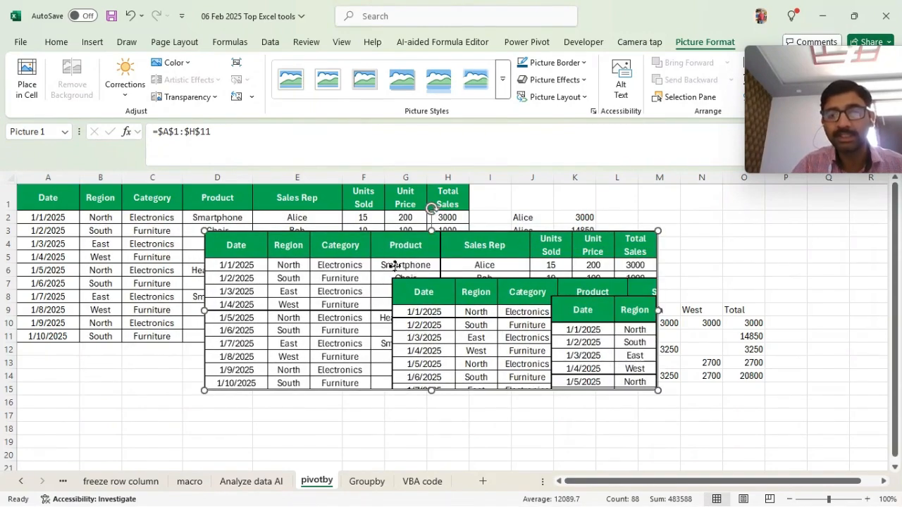
{"action": "right_click", "coordinate": [393, 265]}
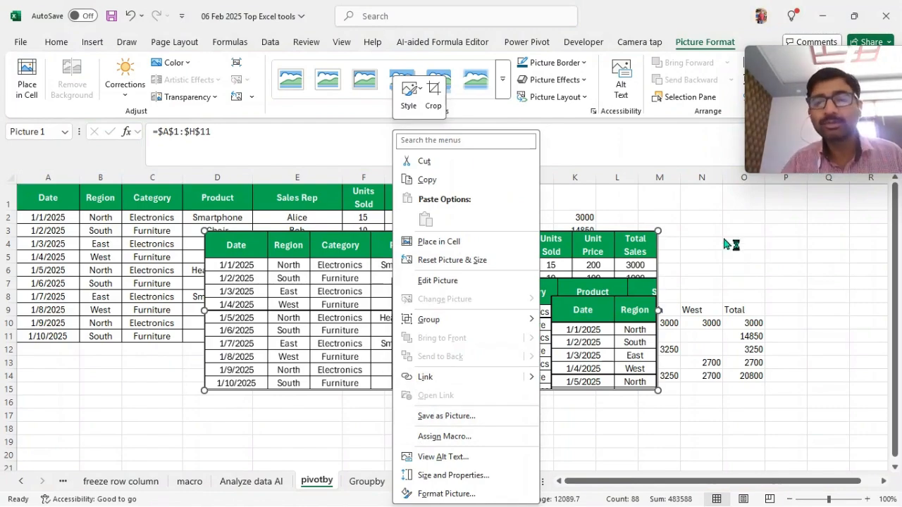
{"action": "key", "text": "Escape"}
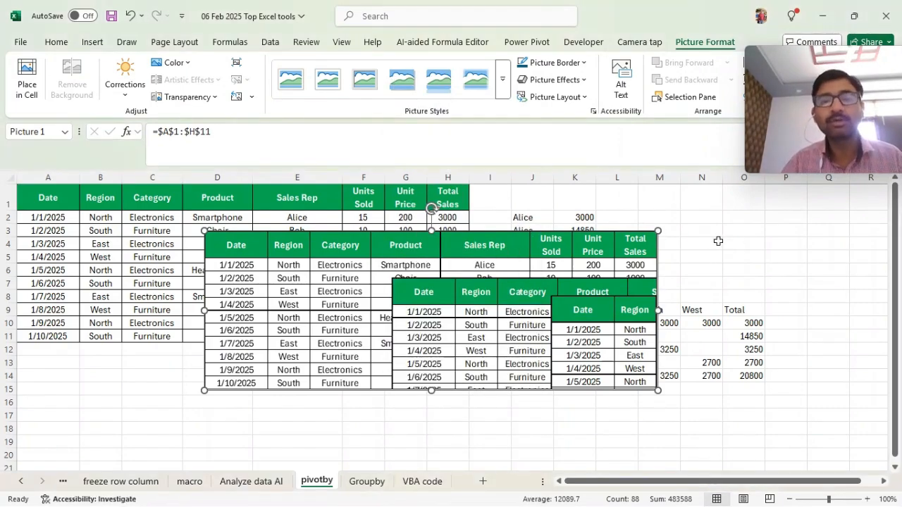